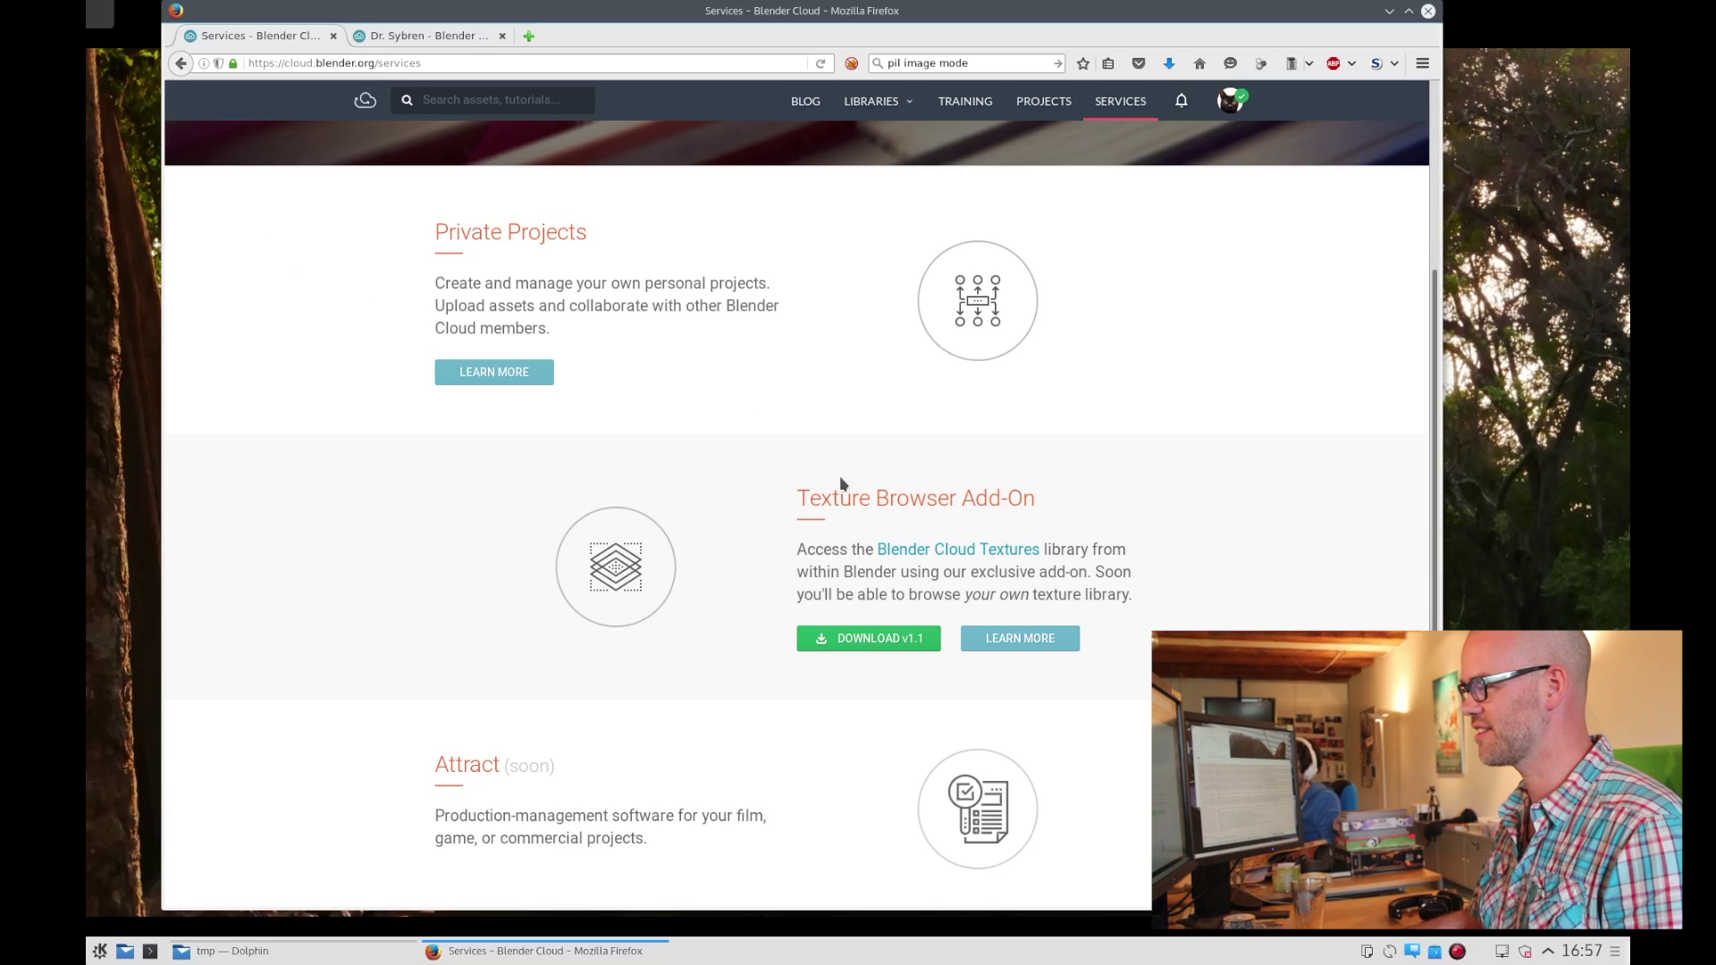
- Start the texture browser add-on v1.1 download, dismiss the prompt, and go to My Projects
left_click(903, 640)
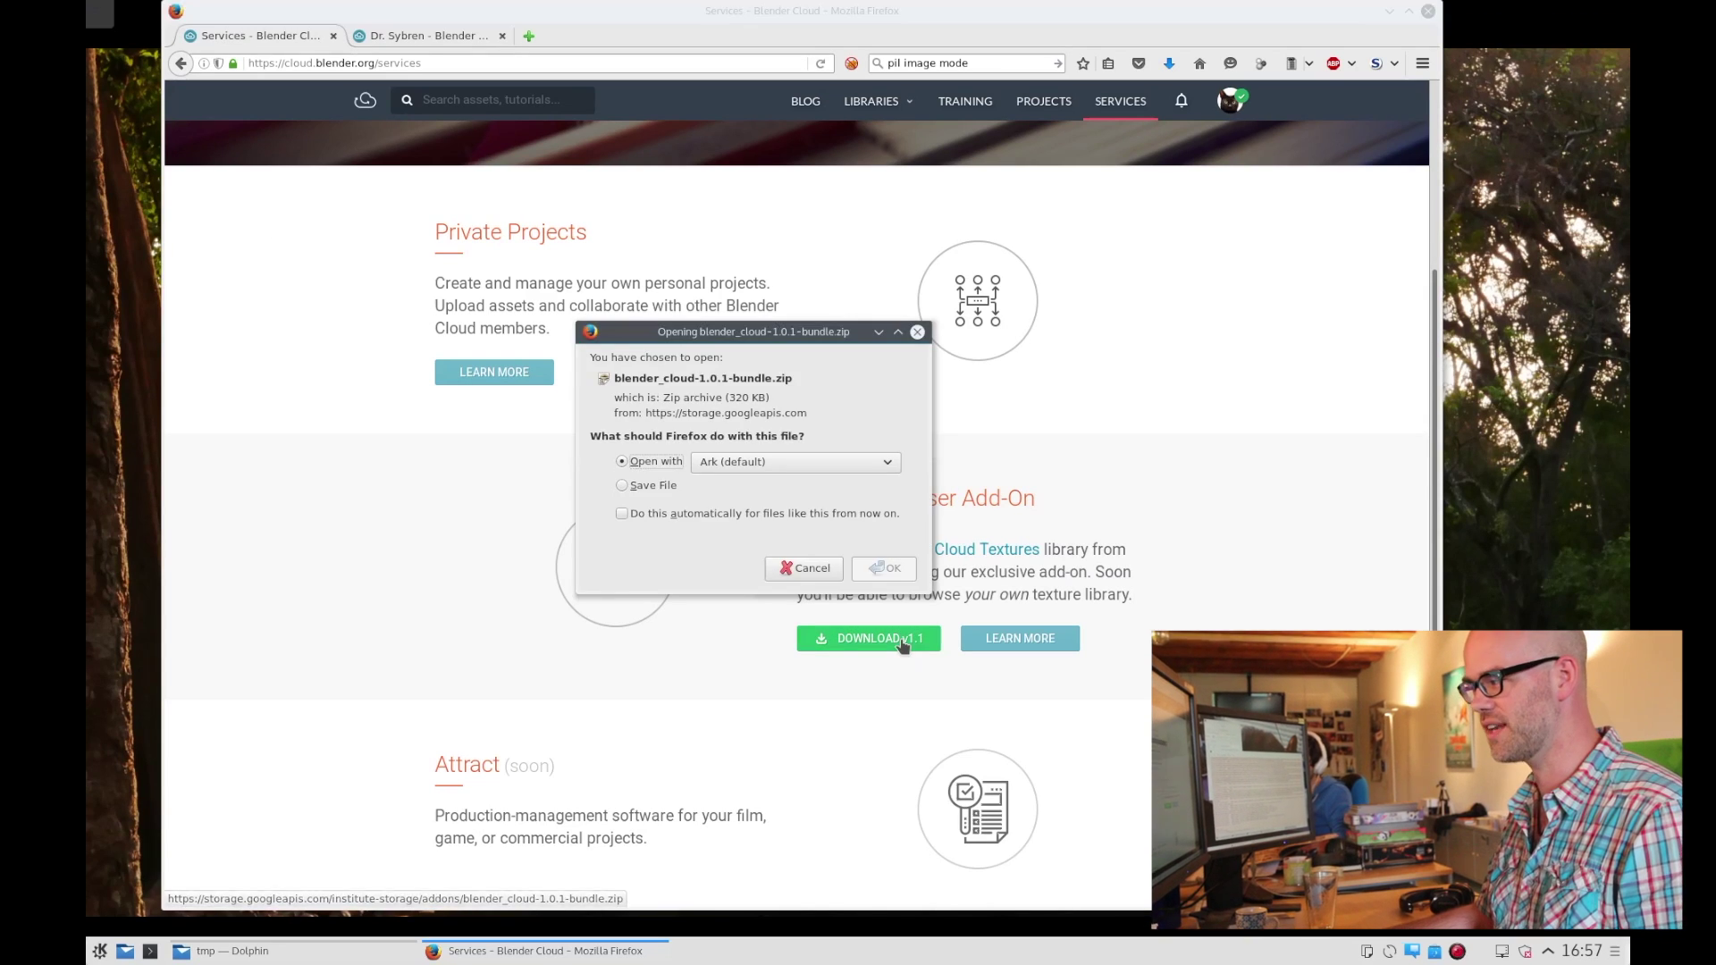
key("Return")
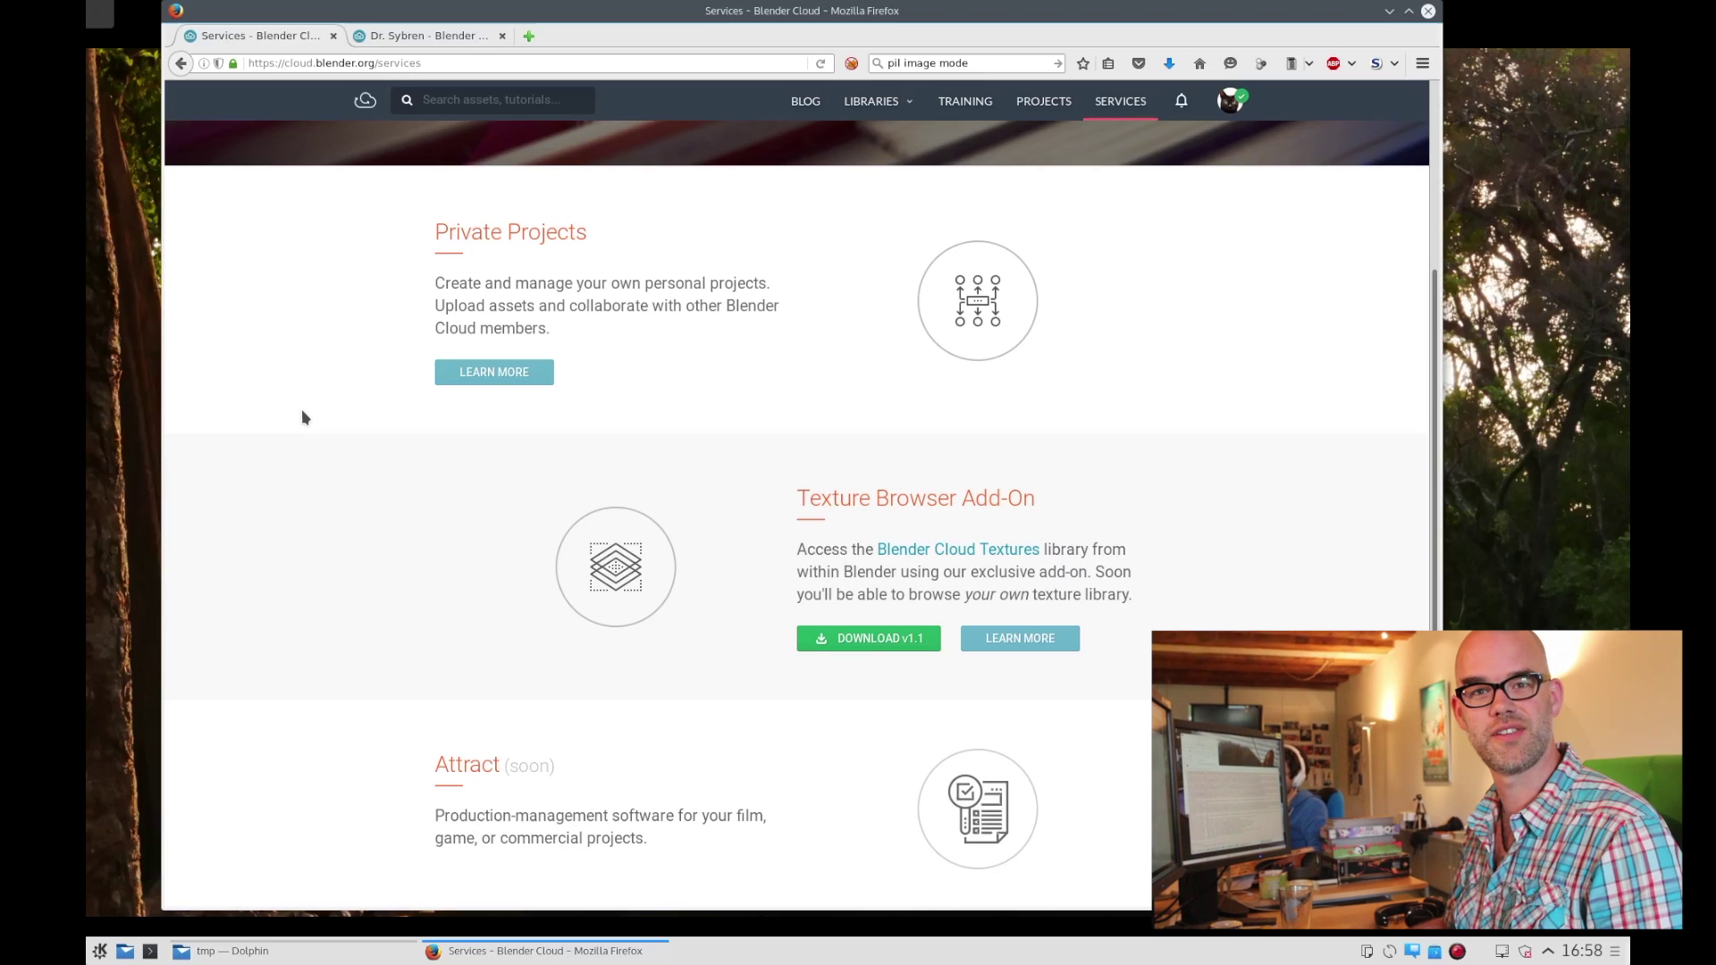
left_click(1216, 105)
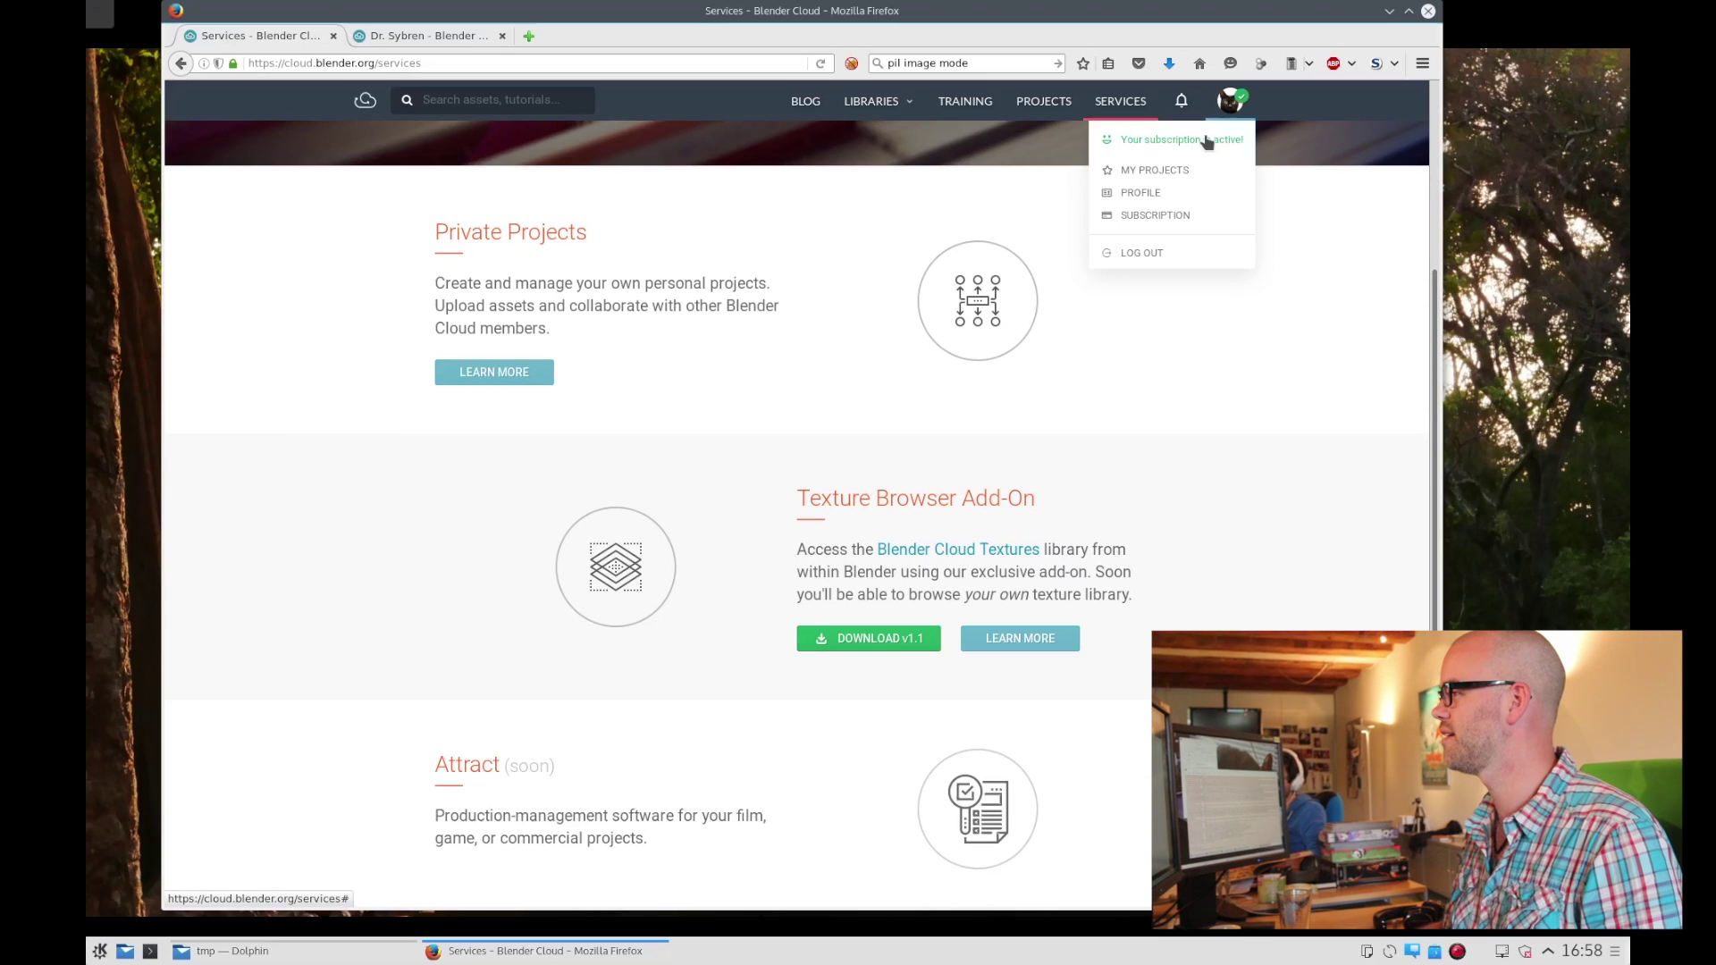
left_click(1186, 172)
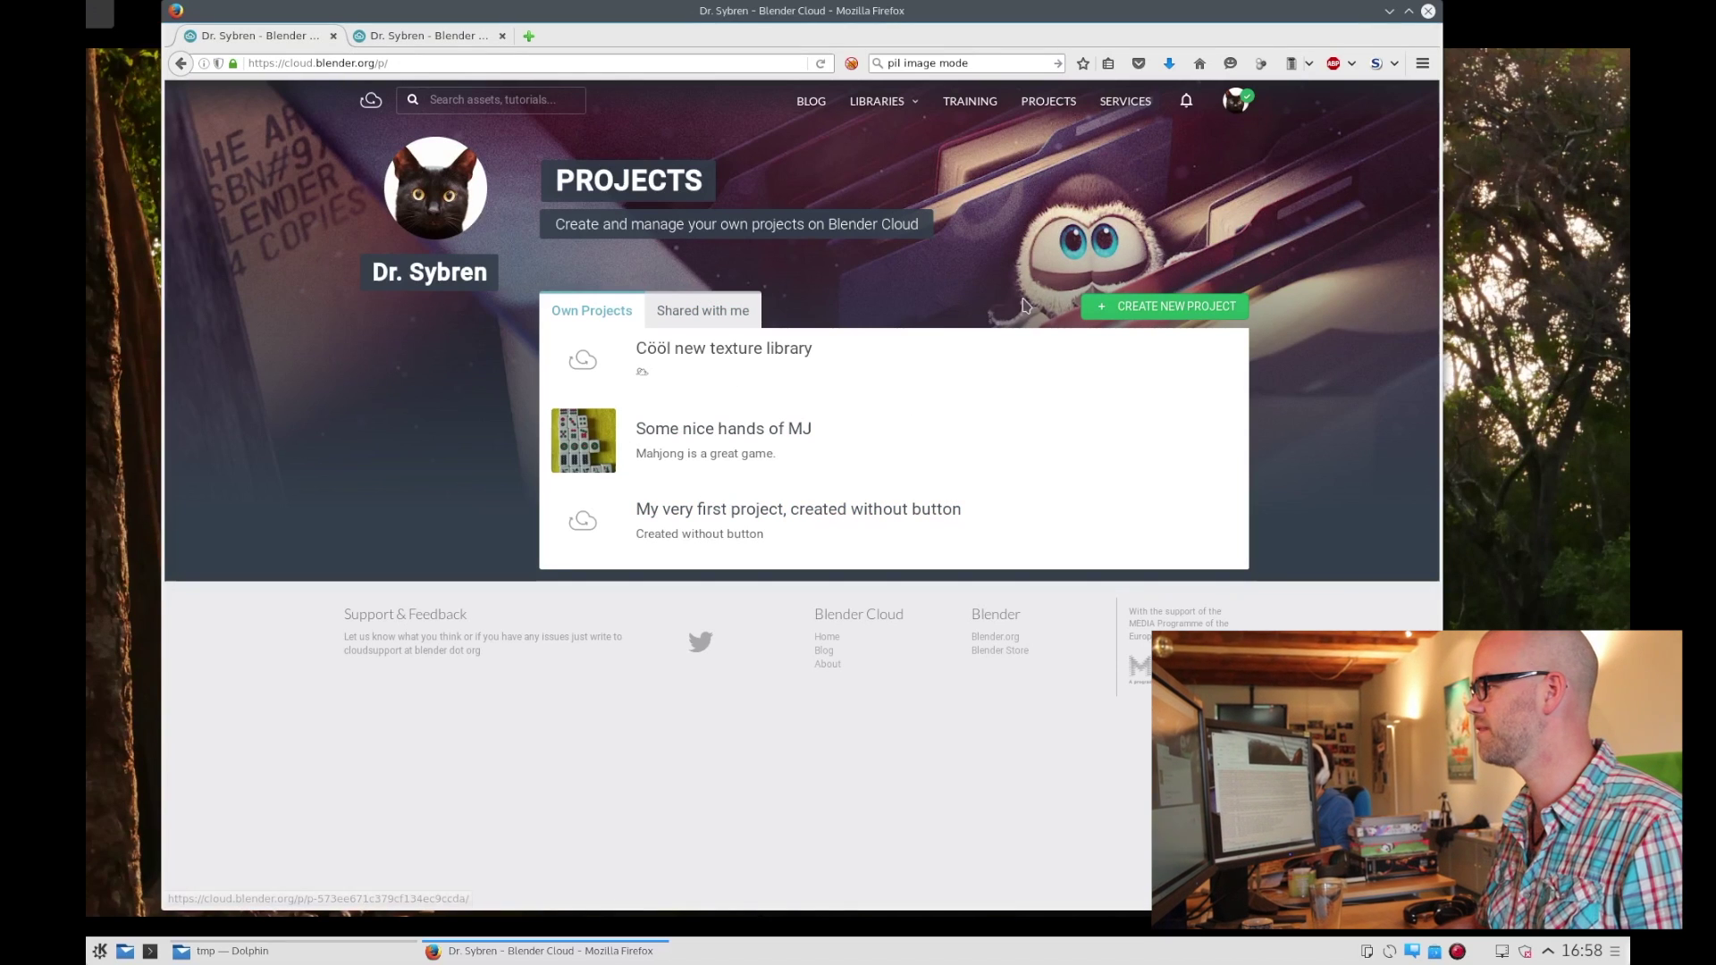
- Create a new Blender Cloud project named 'Demo project'
left_click(1181, 307)
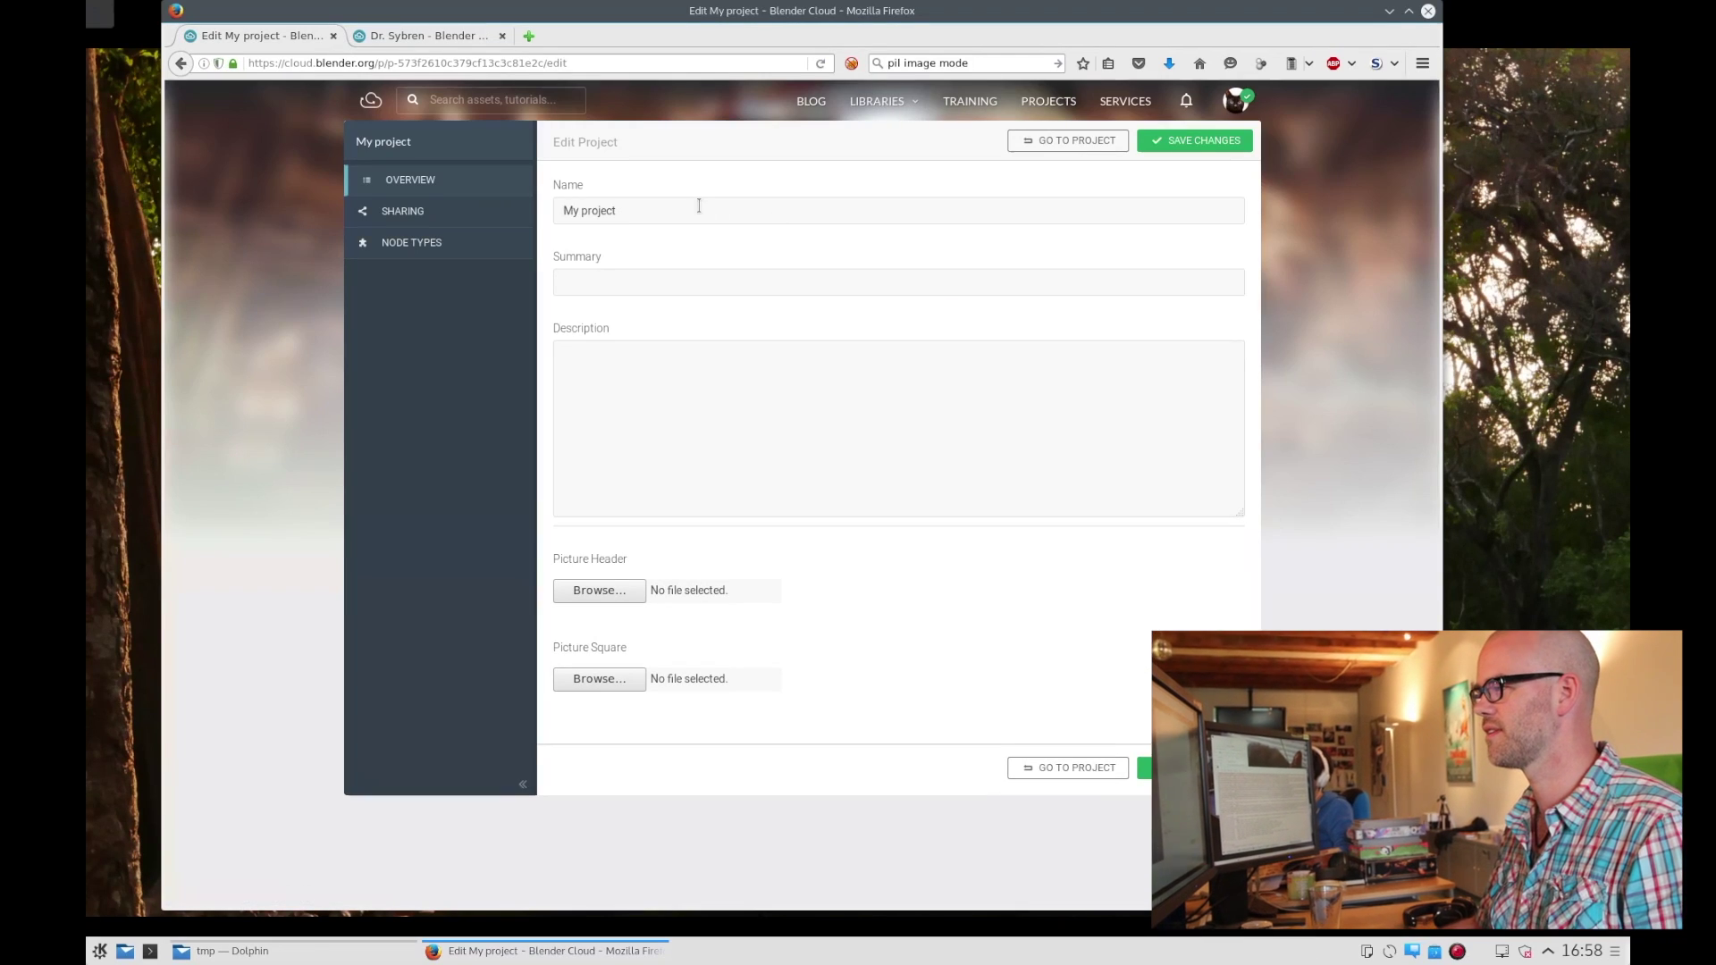
triple_click(699, 206)
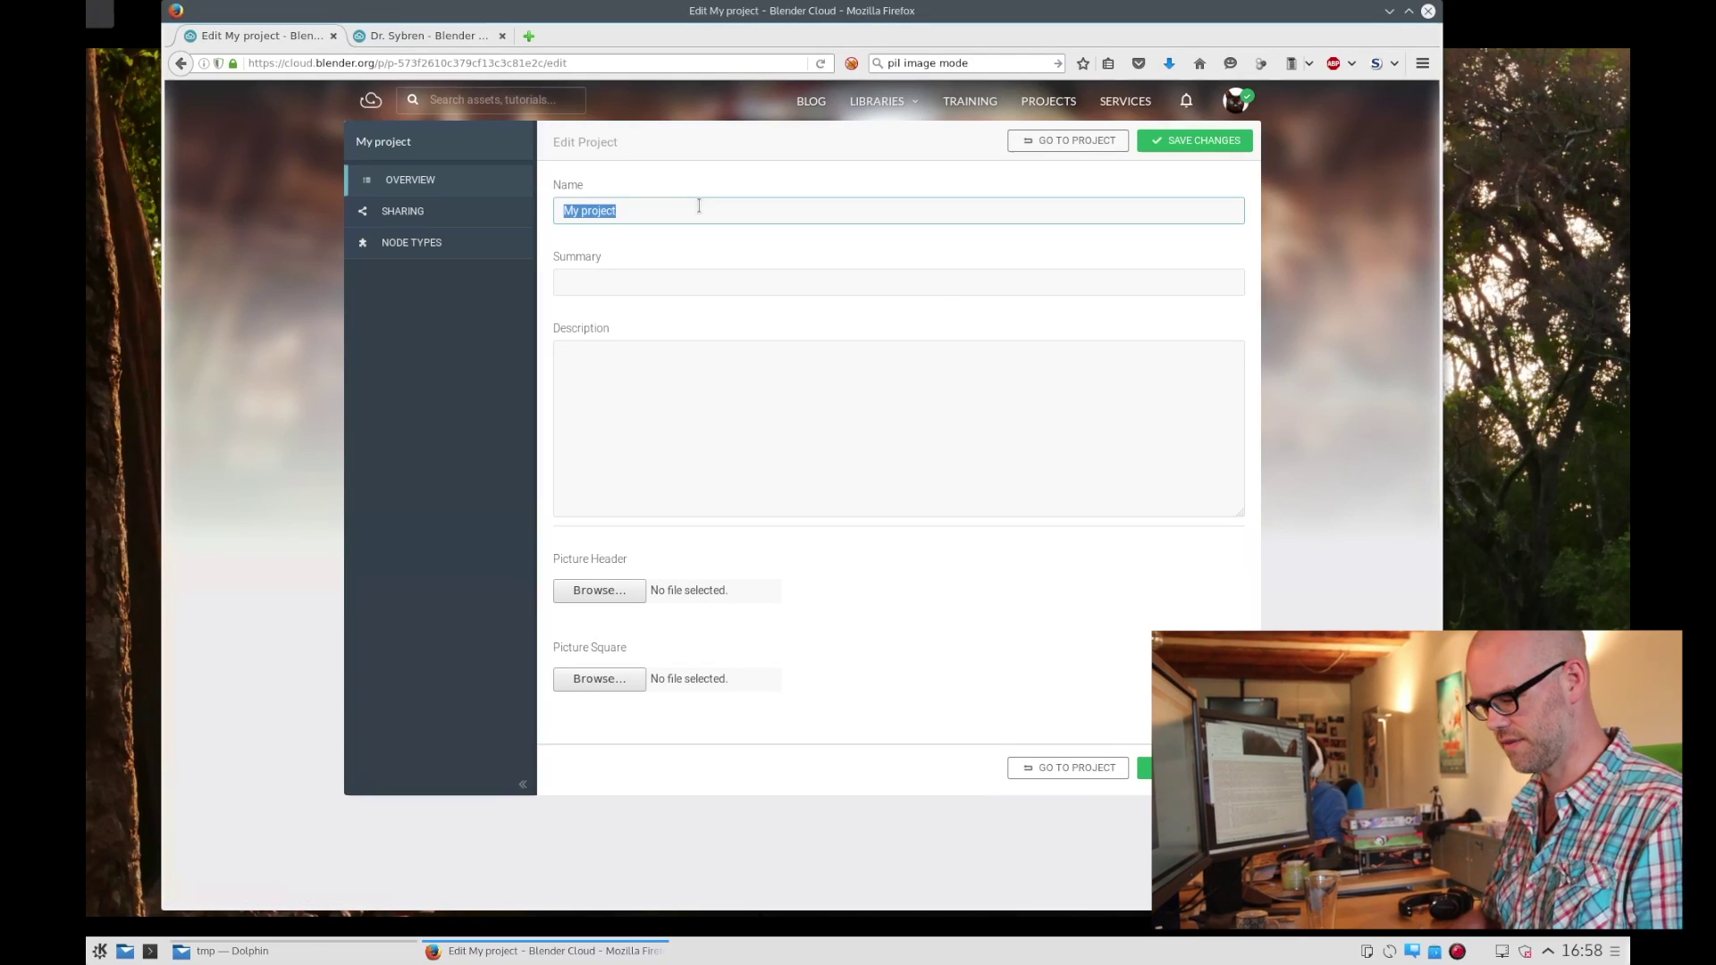
type("Demo project")
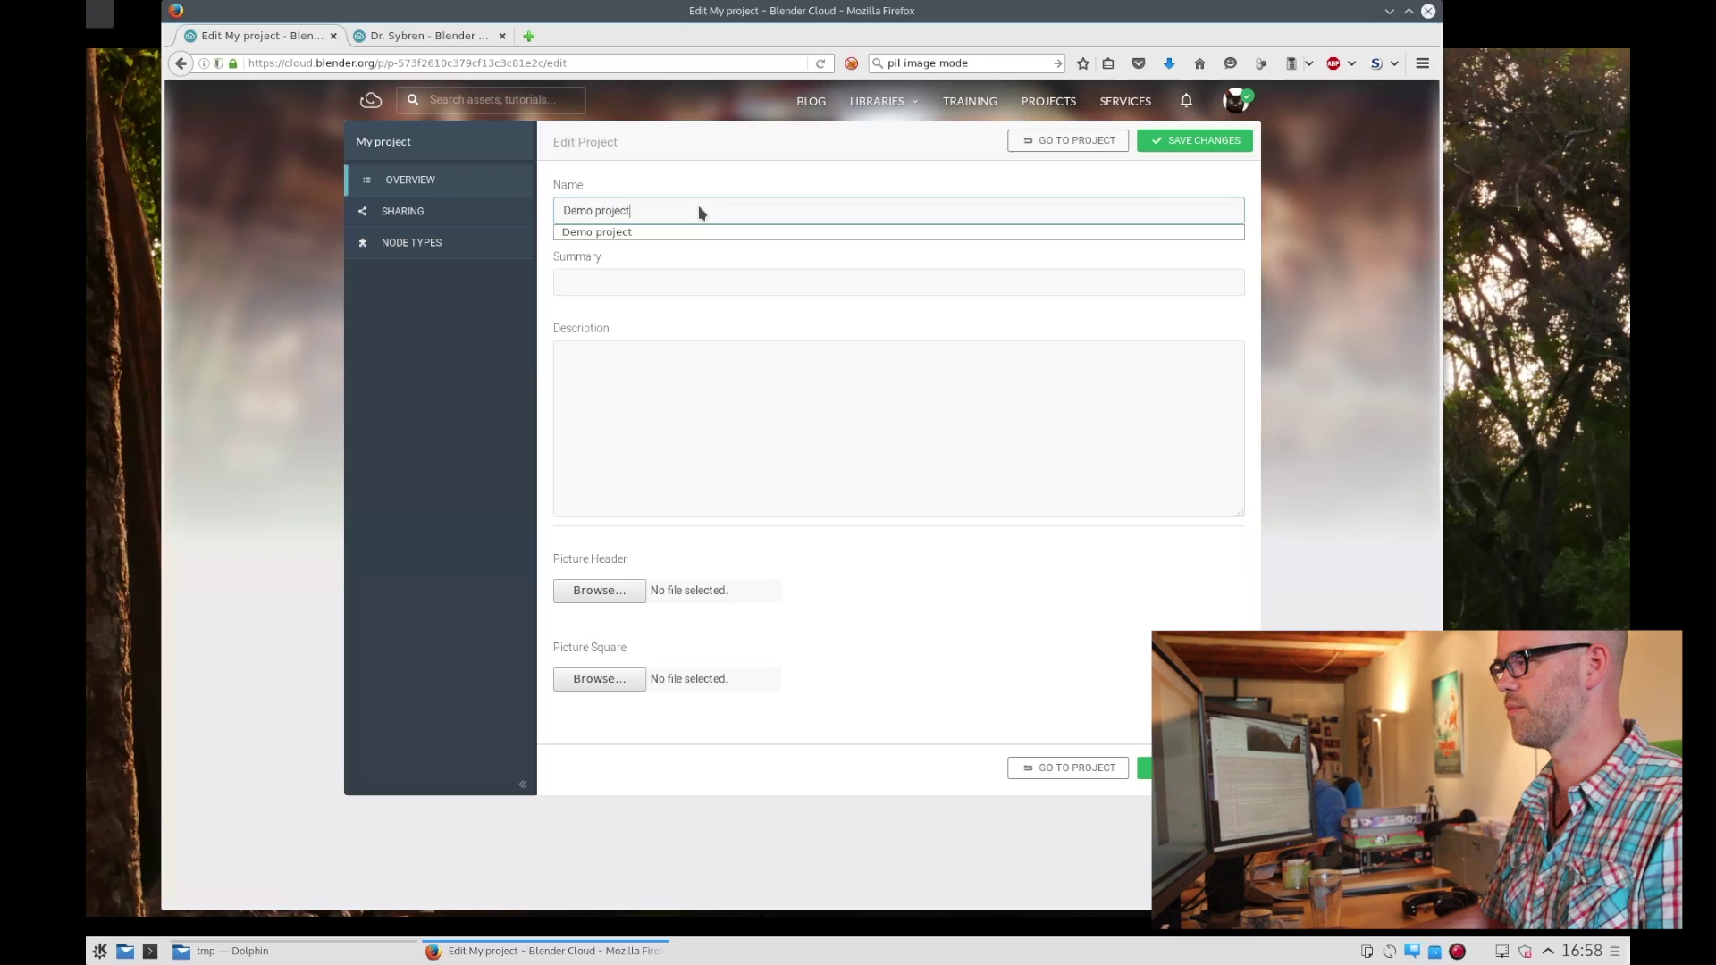
left_click(654, 234)
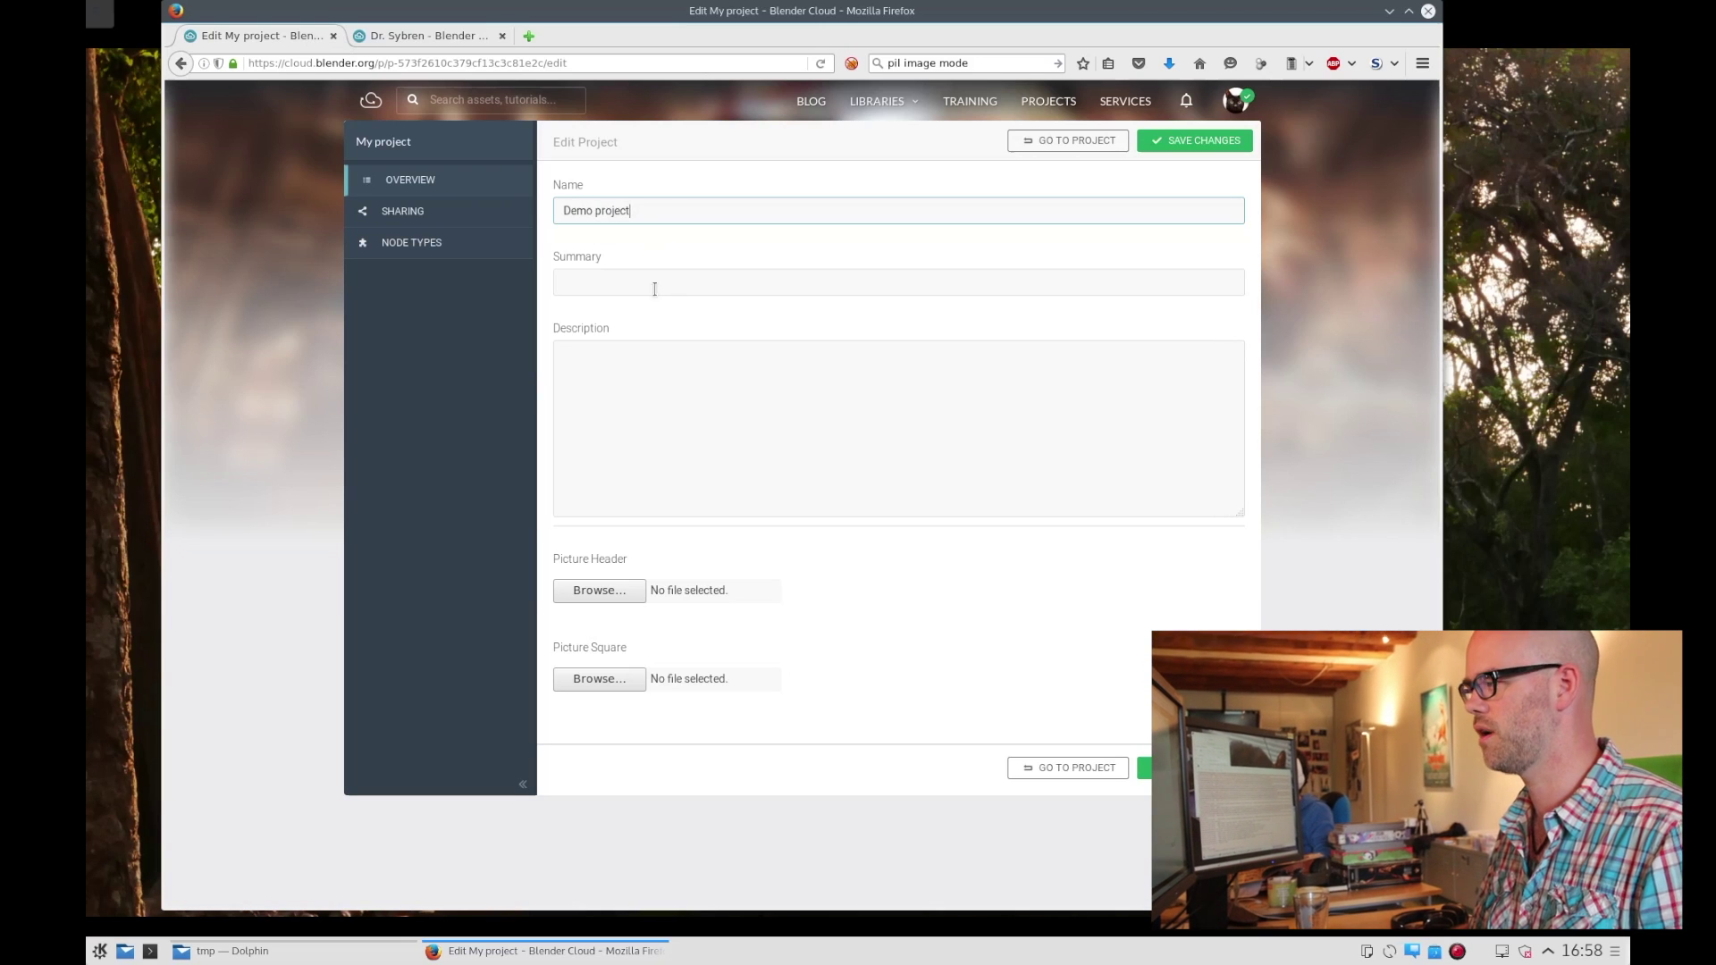
- Use 'Demo project' as summary and description too, save, and open the project page
key("ctrl+a")
key("ctrl+c")
left_click(657, 285)
key("ctrl+v")
left_click(669, 416)
key("ctrl+v")
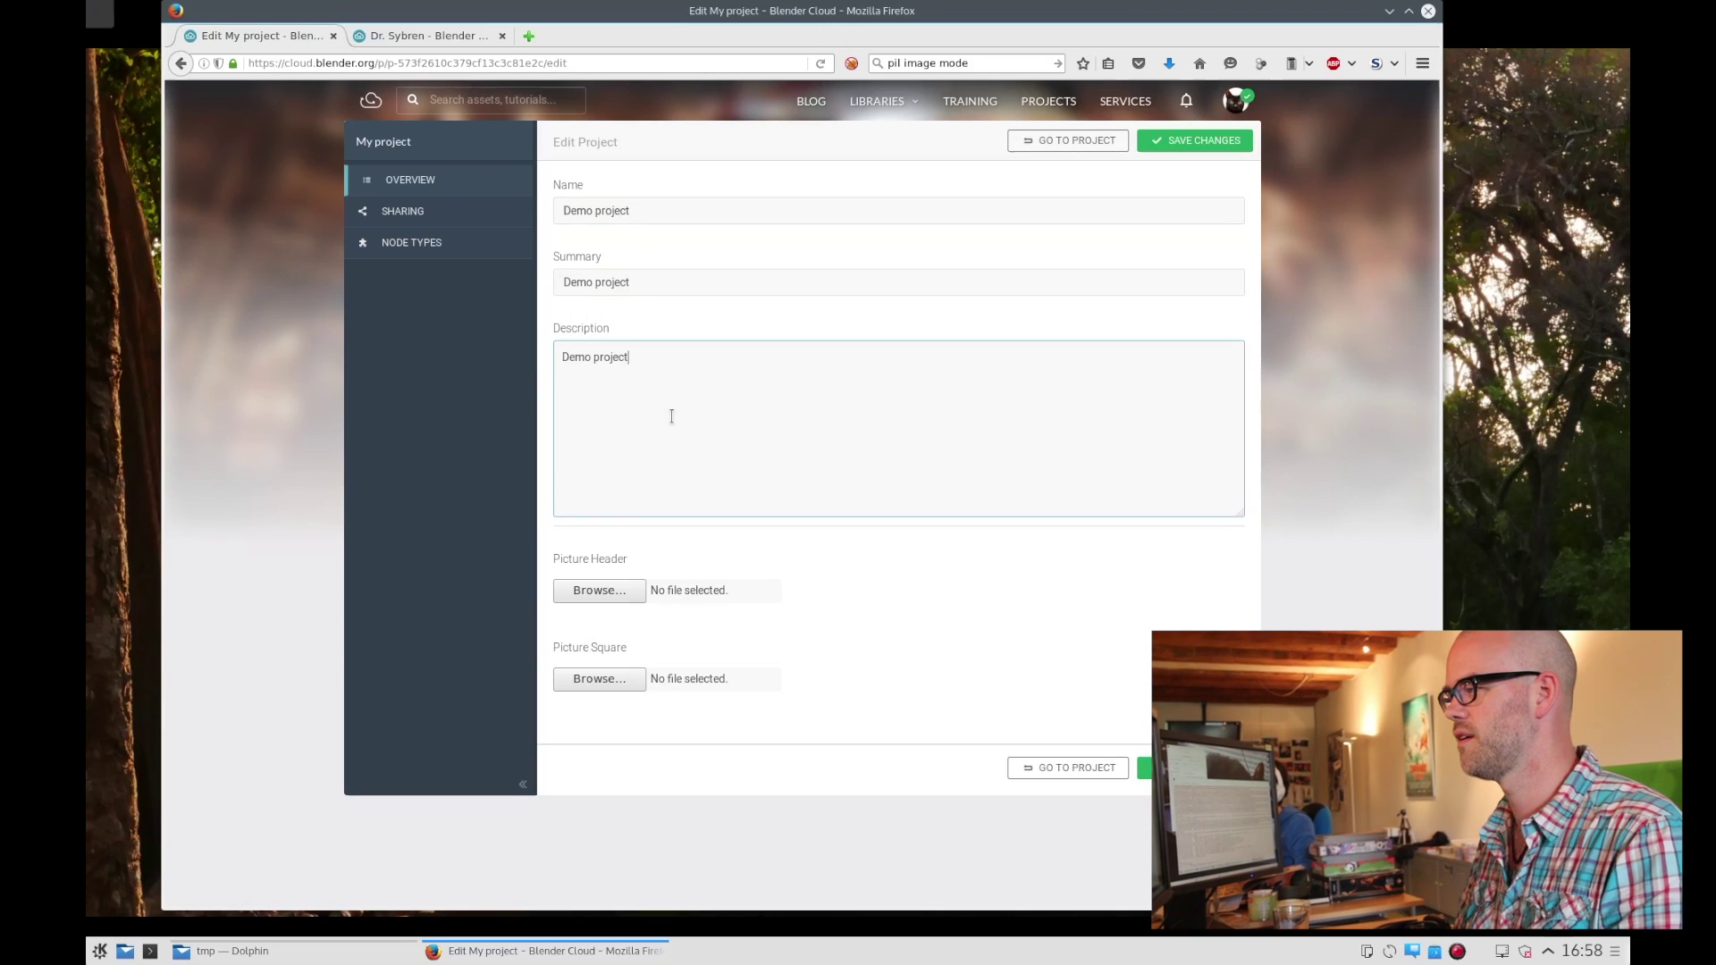
left_click(1144, 864)
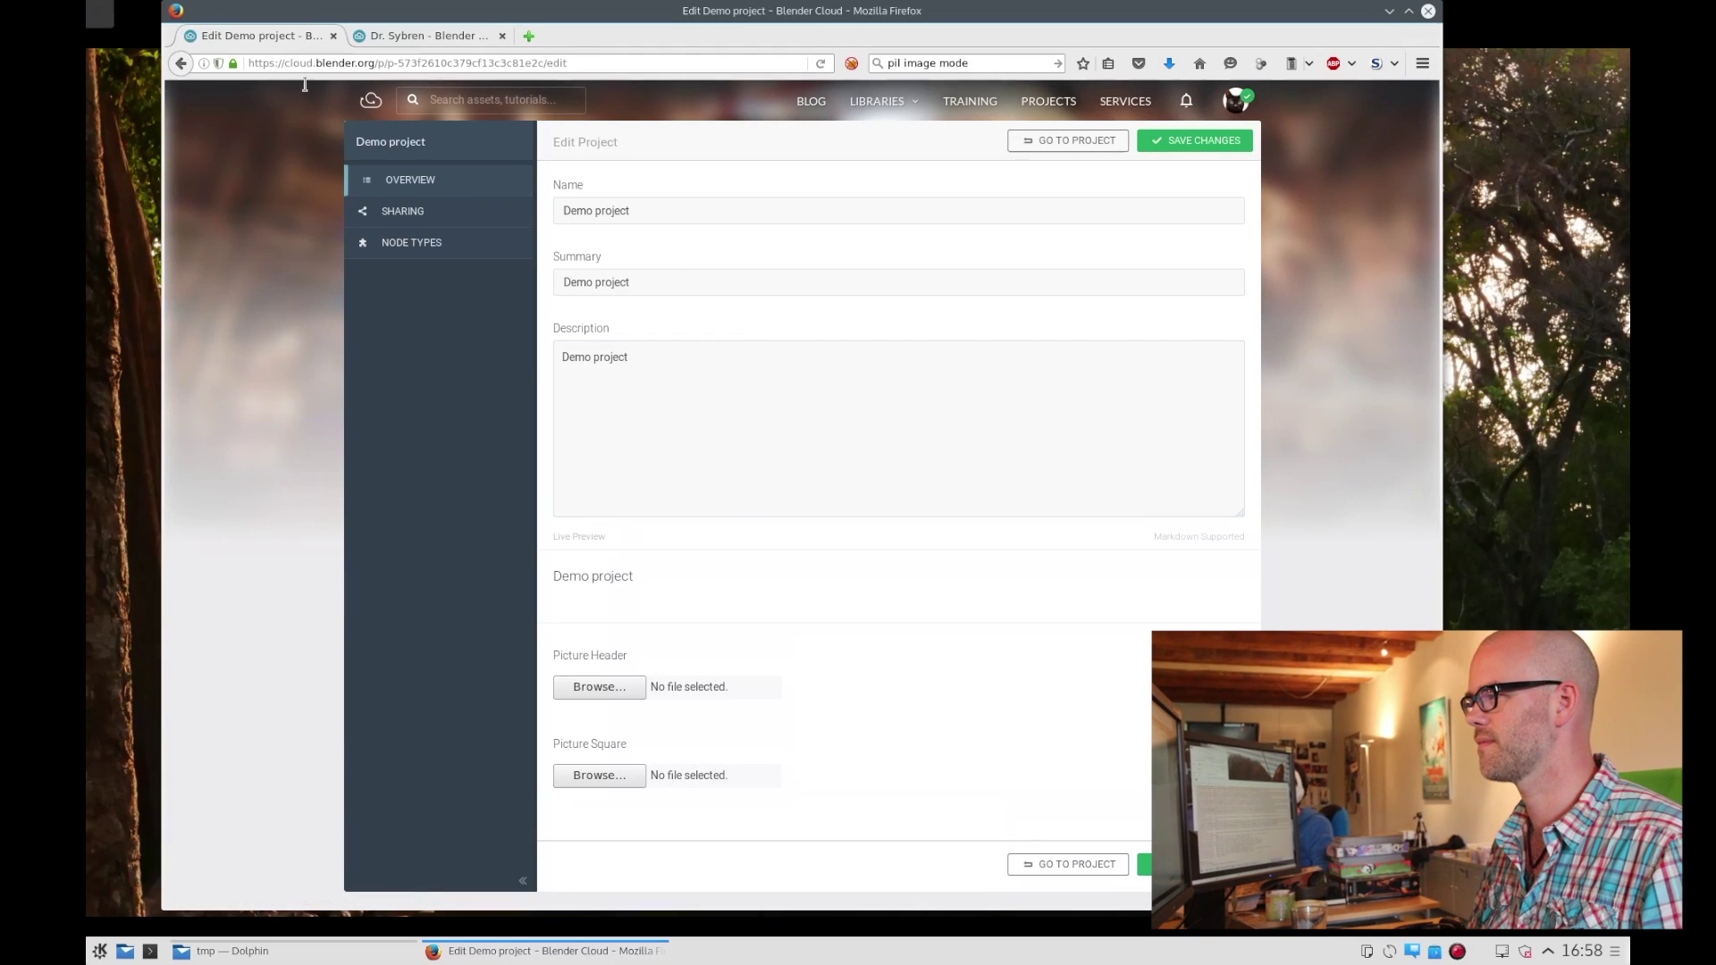
left_click(1063, 140)
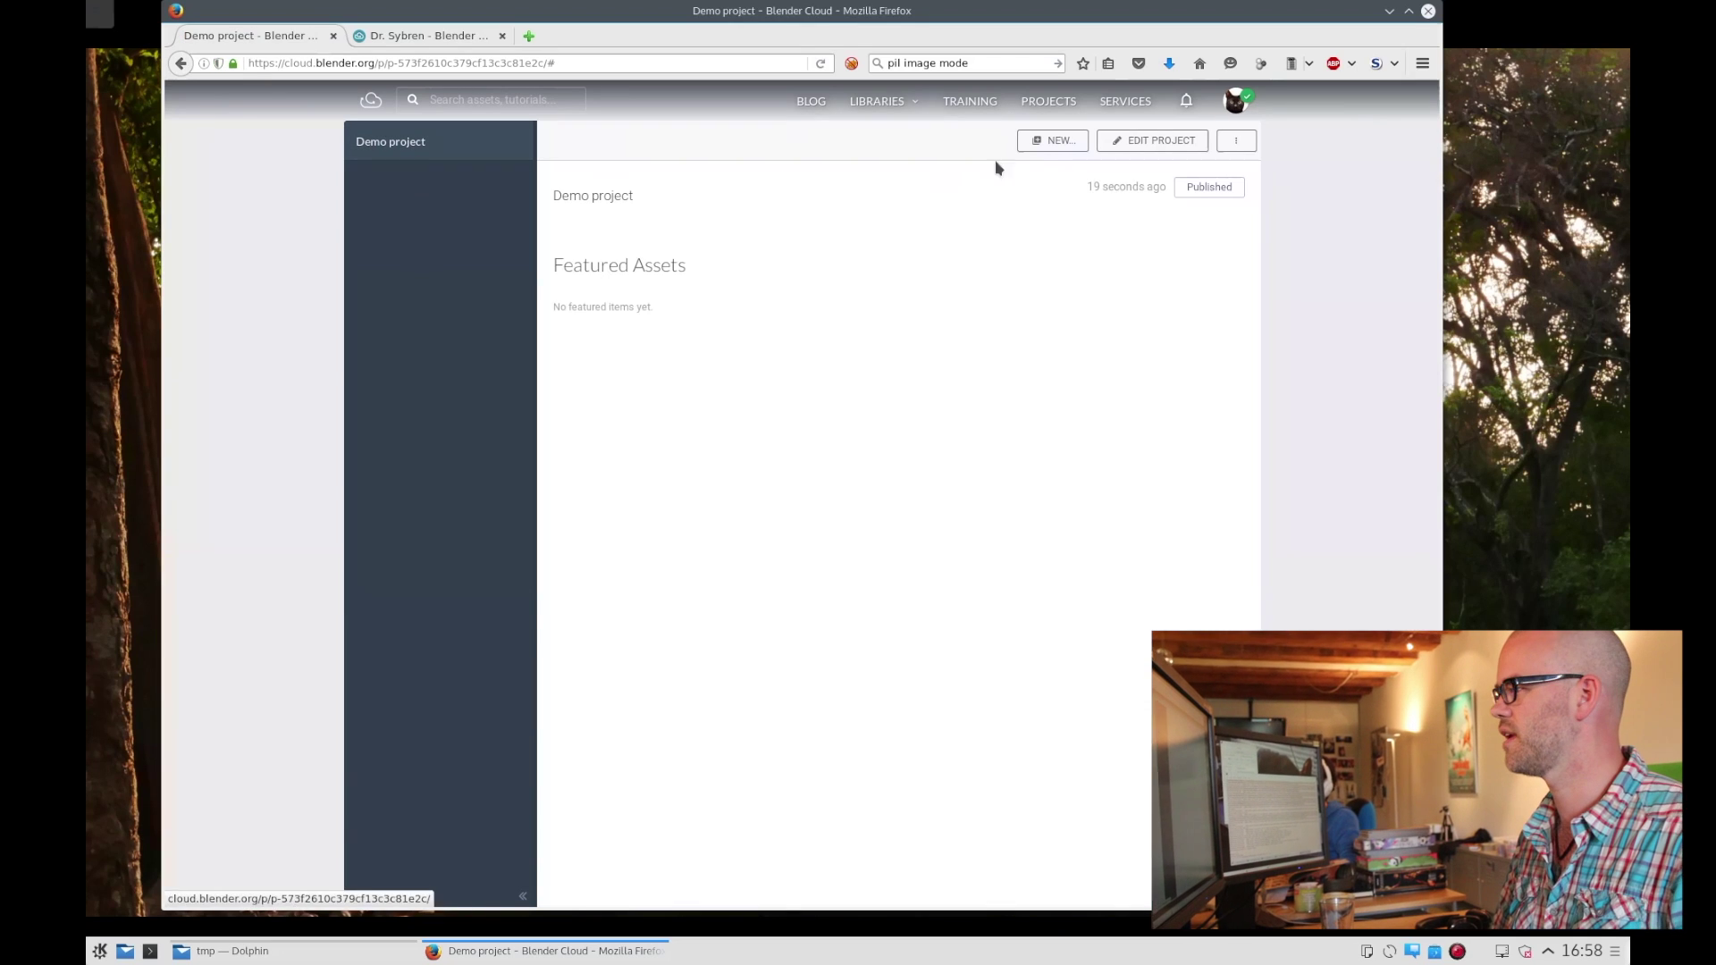
- Add a 'Yay textures' texture folder to Demo project and open it
left_click(1039, 143)
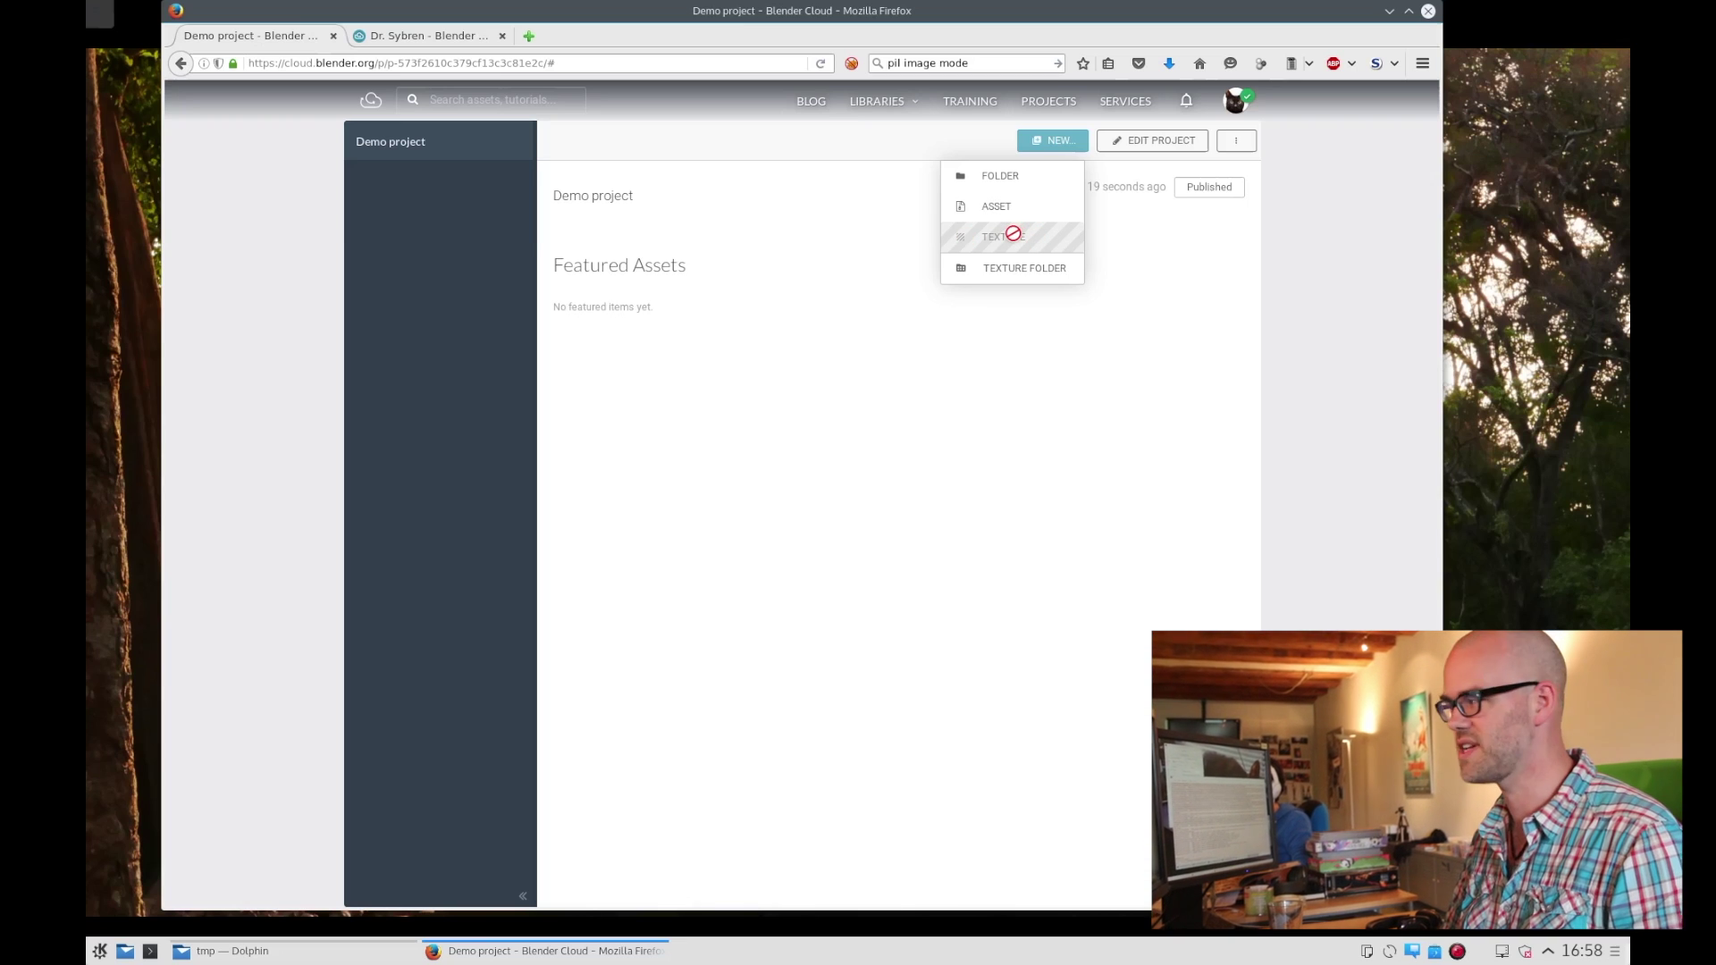
left_click(1015, 272)
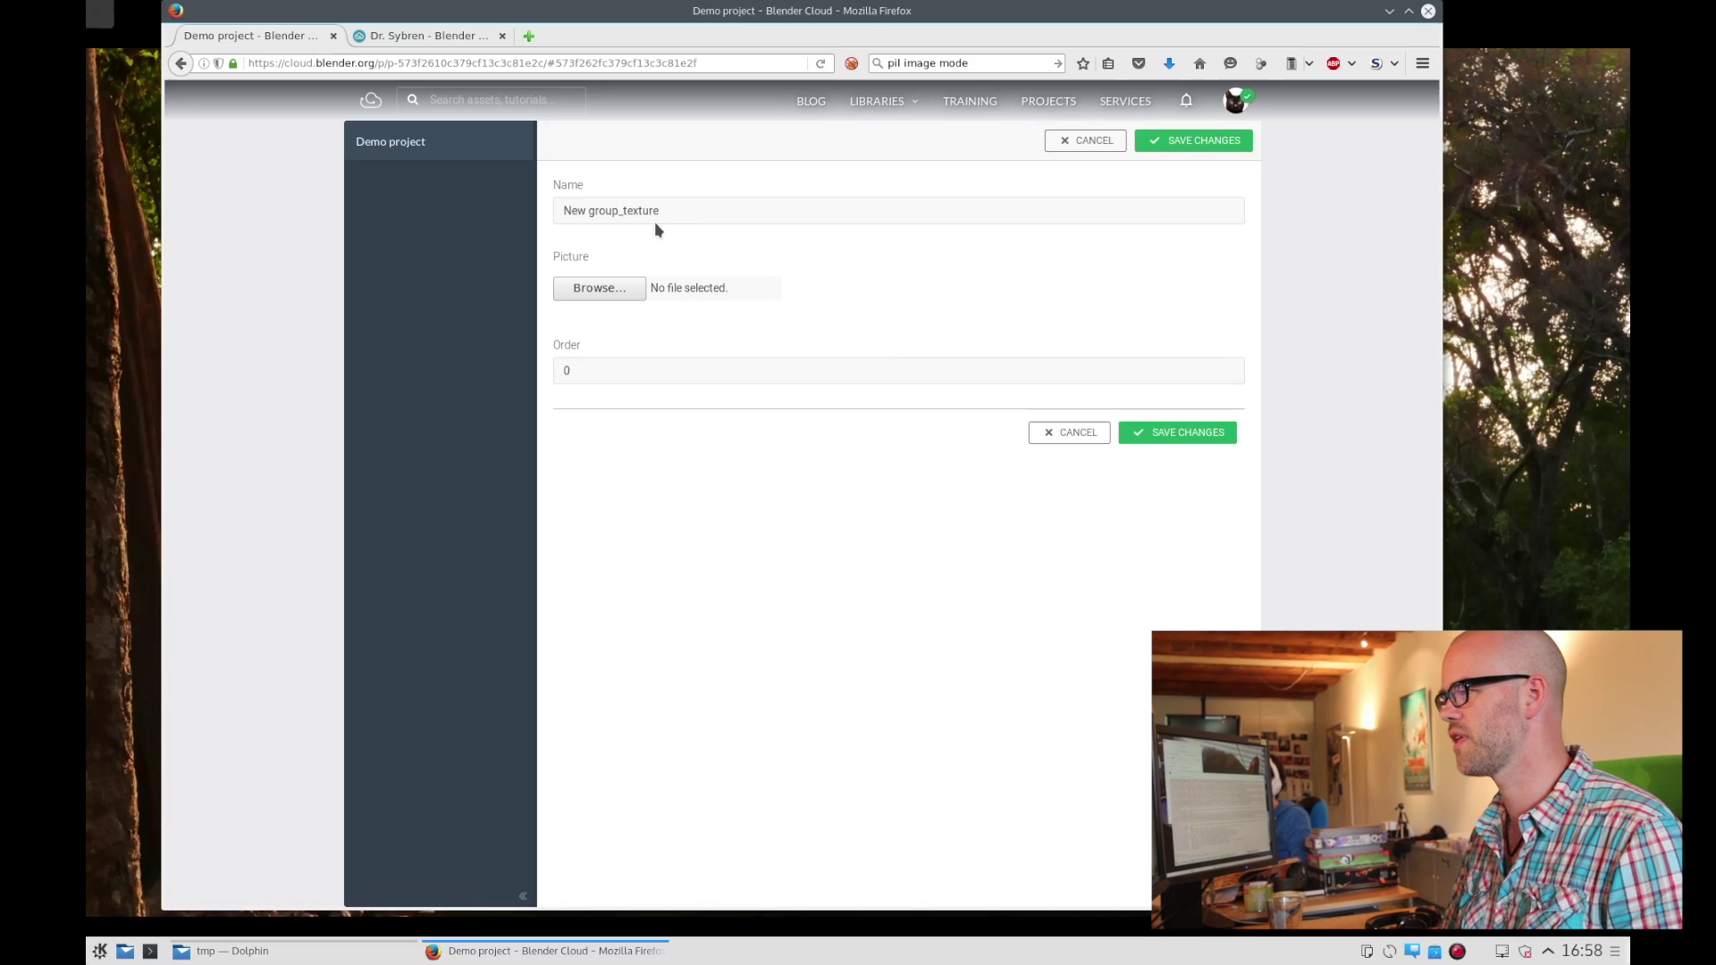
type("Yay textures")
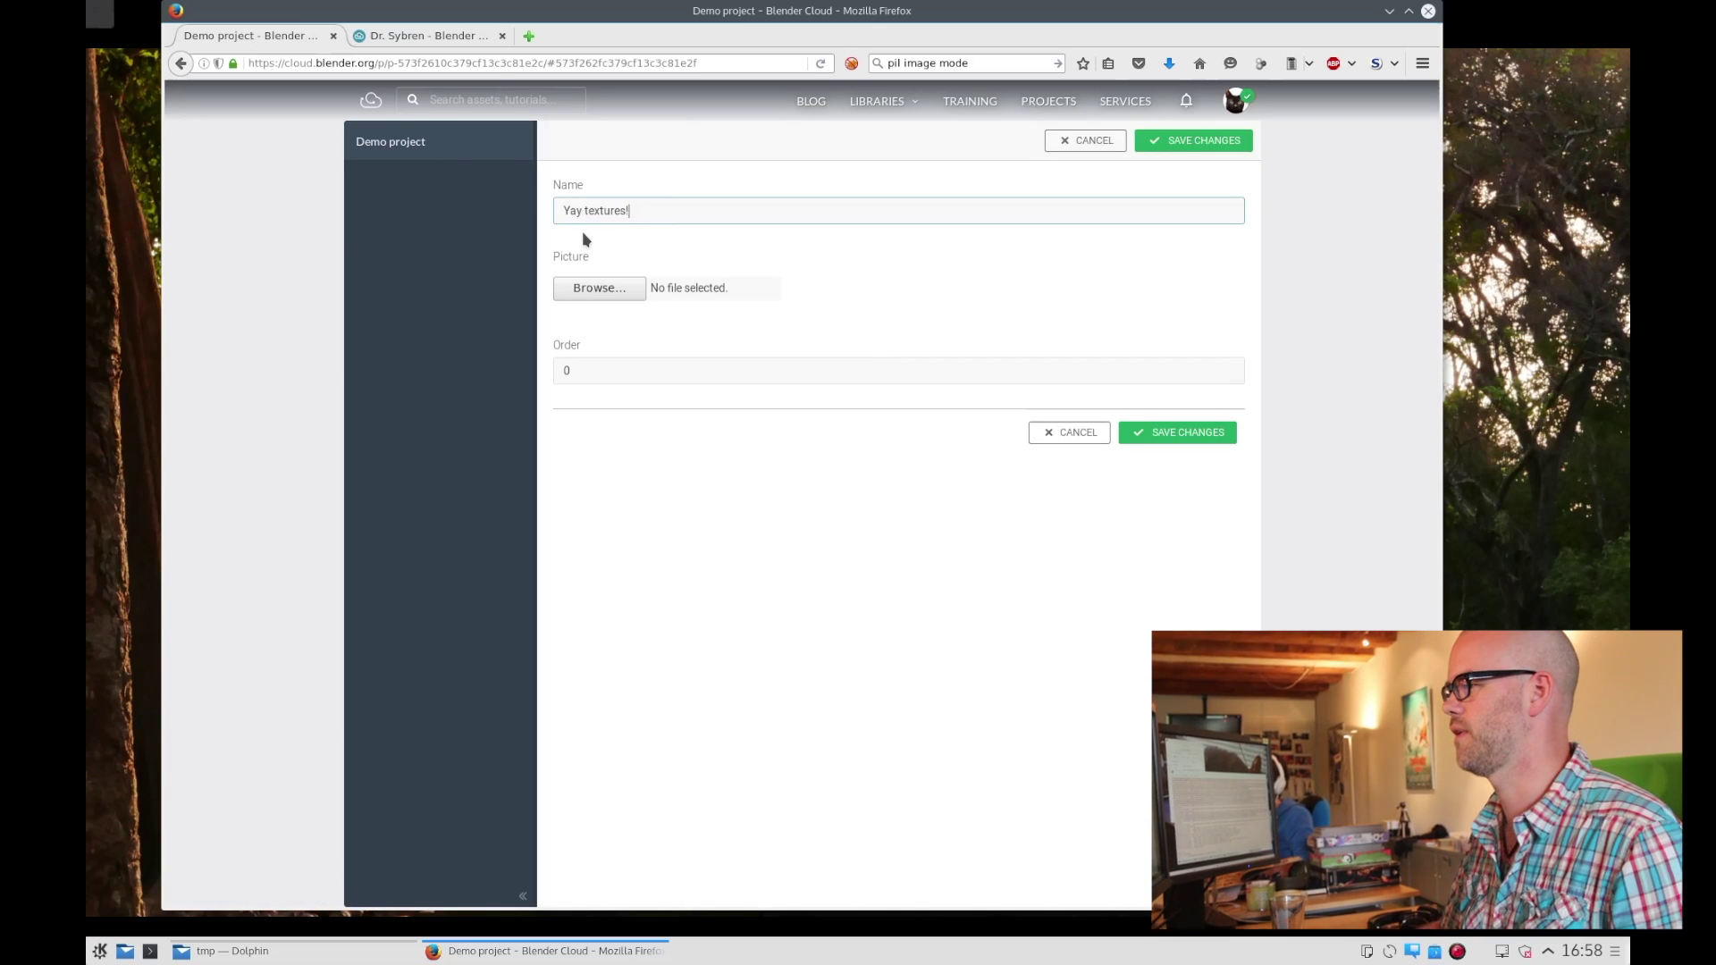
left_click(1213, 435)
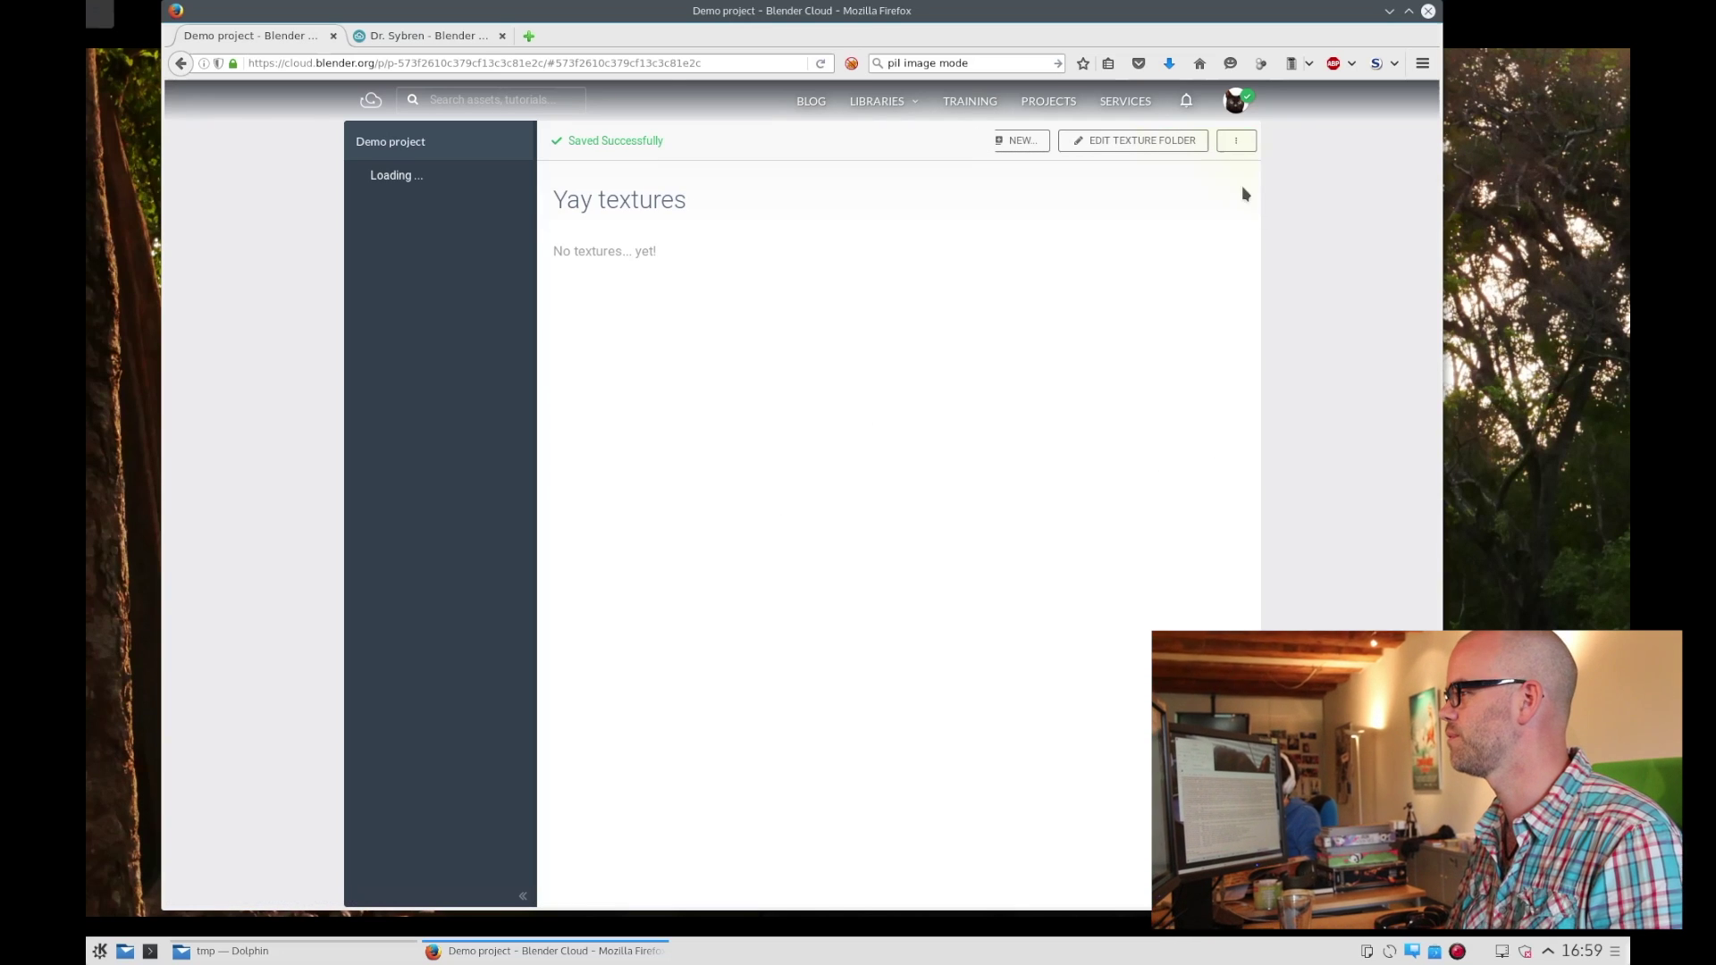
left_click(395, 154)
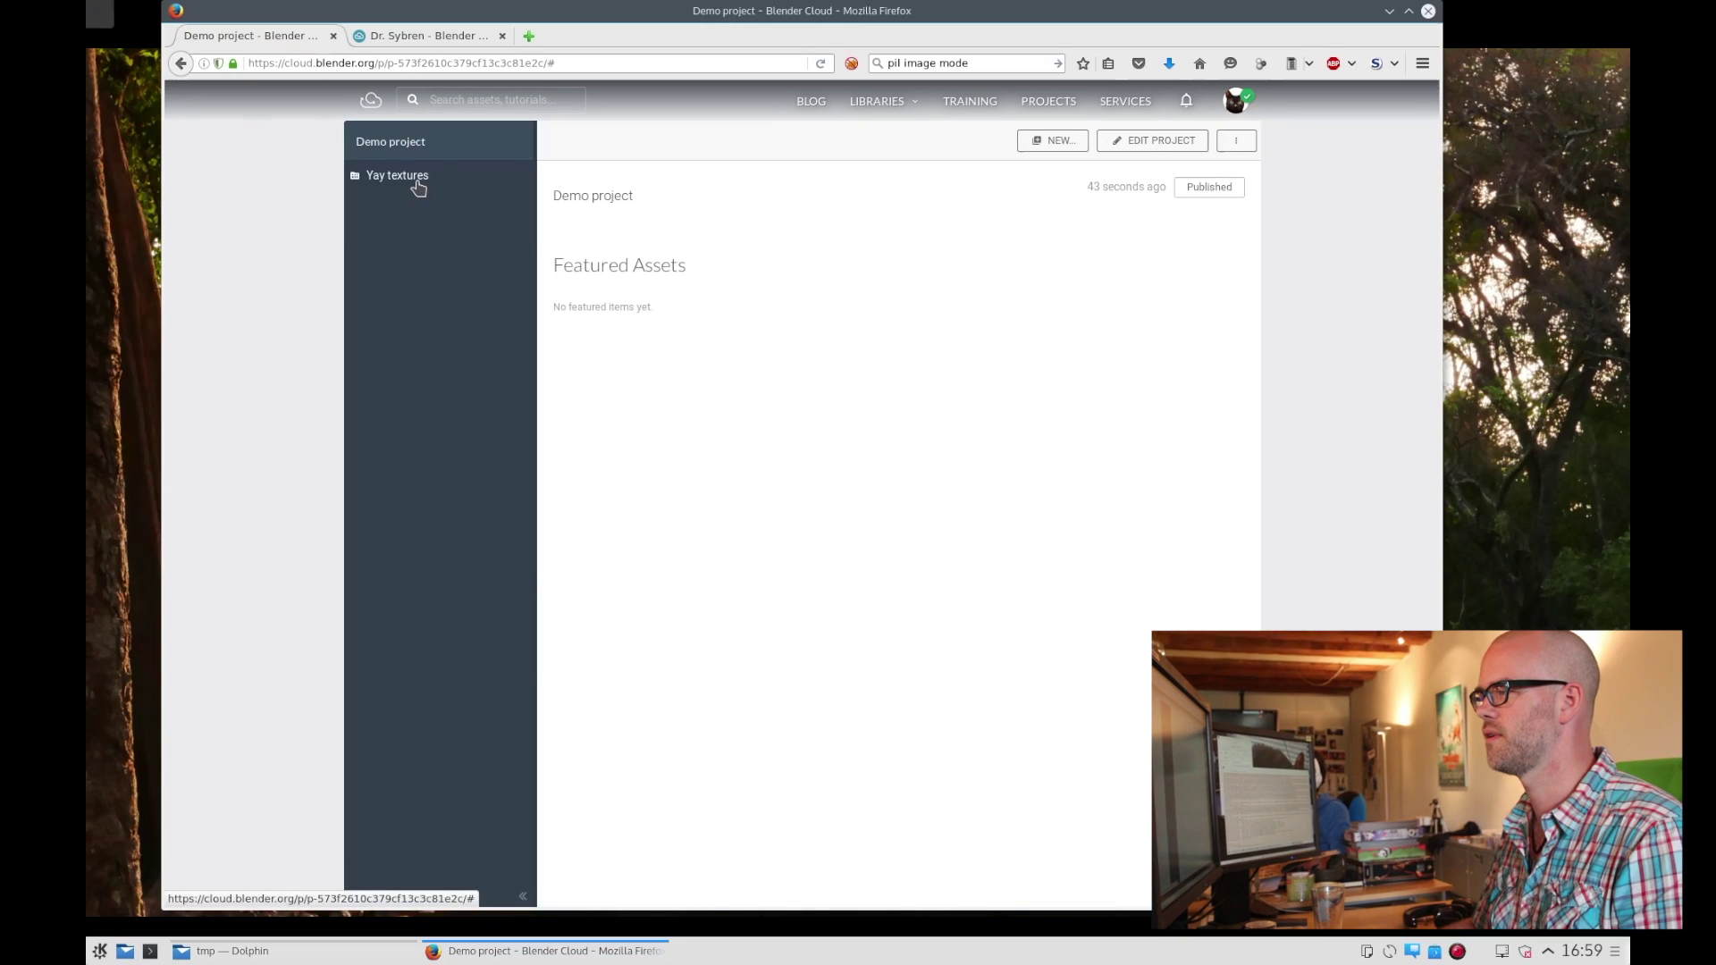
left_click(411, 177)
- Add a new texture in Yay textures and name it 'Brick'
left_click(1015, 141)
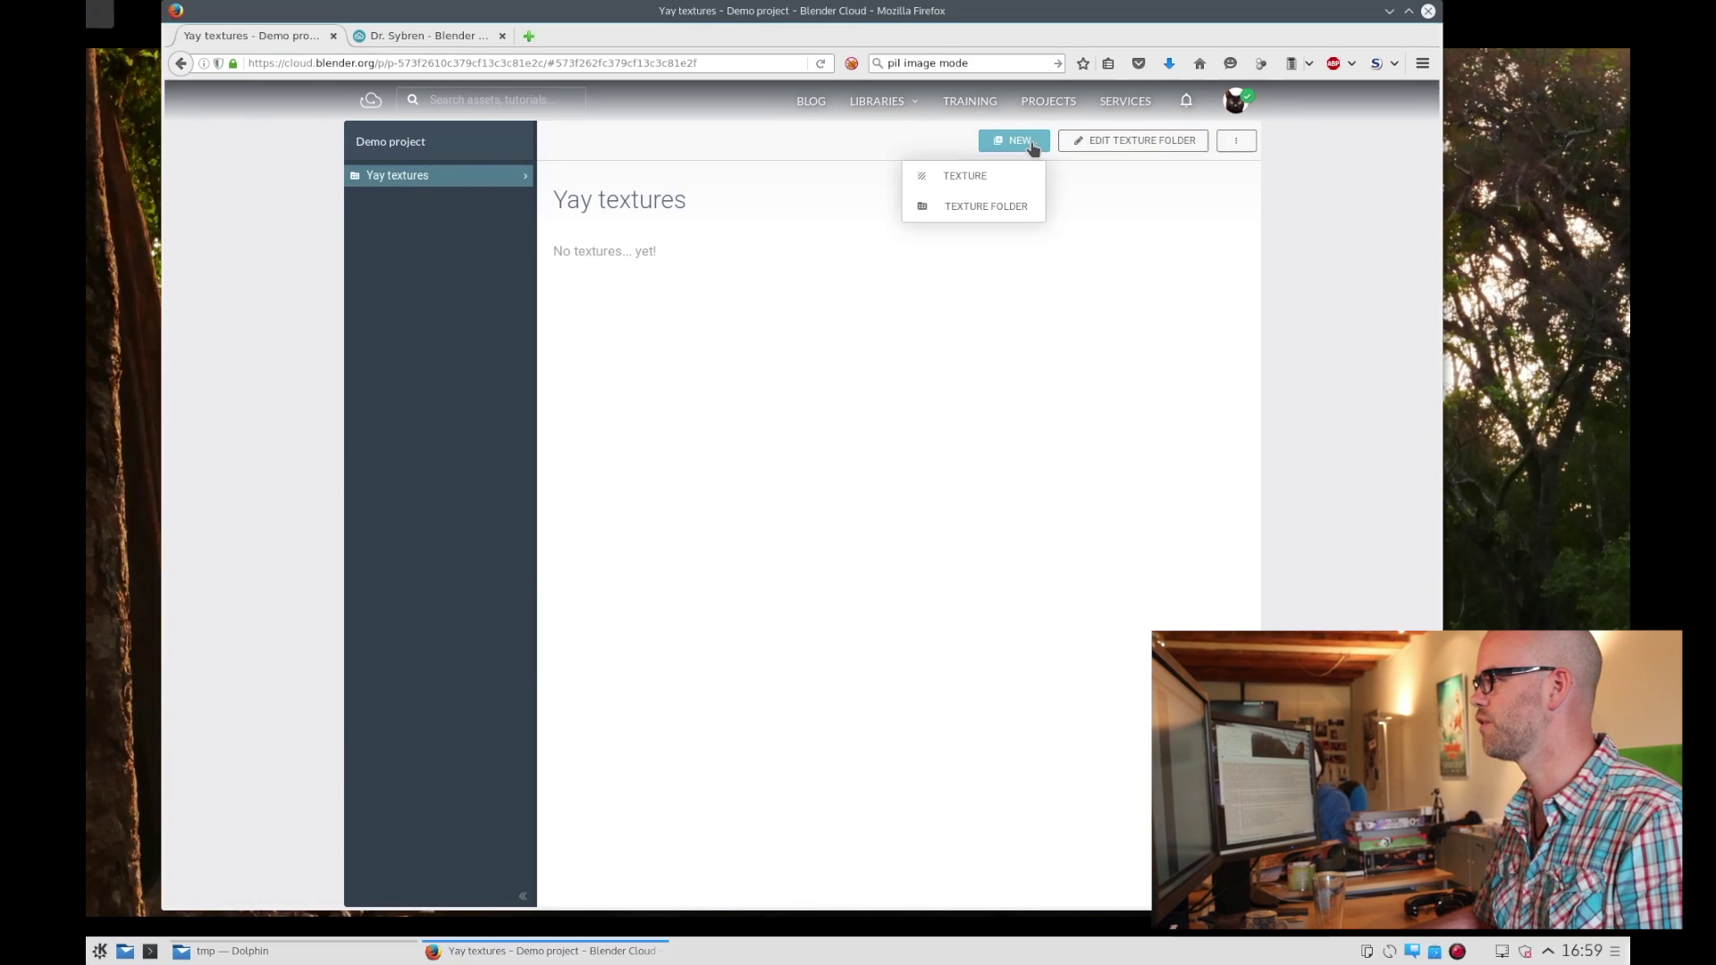
left_click(1009, 179)
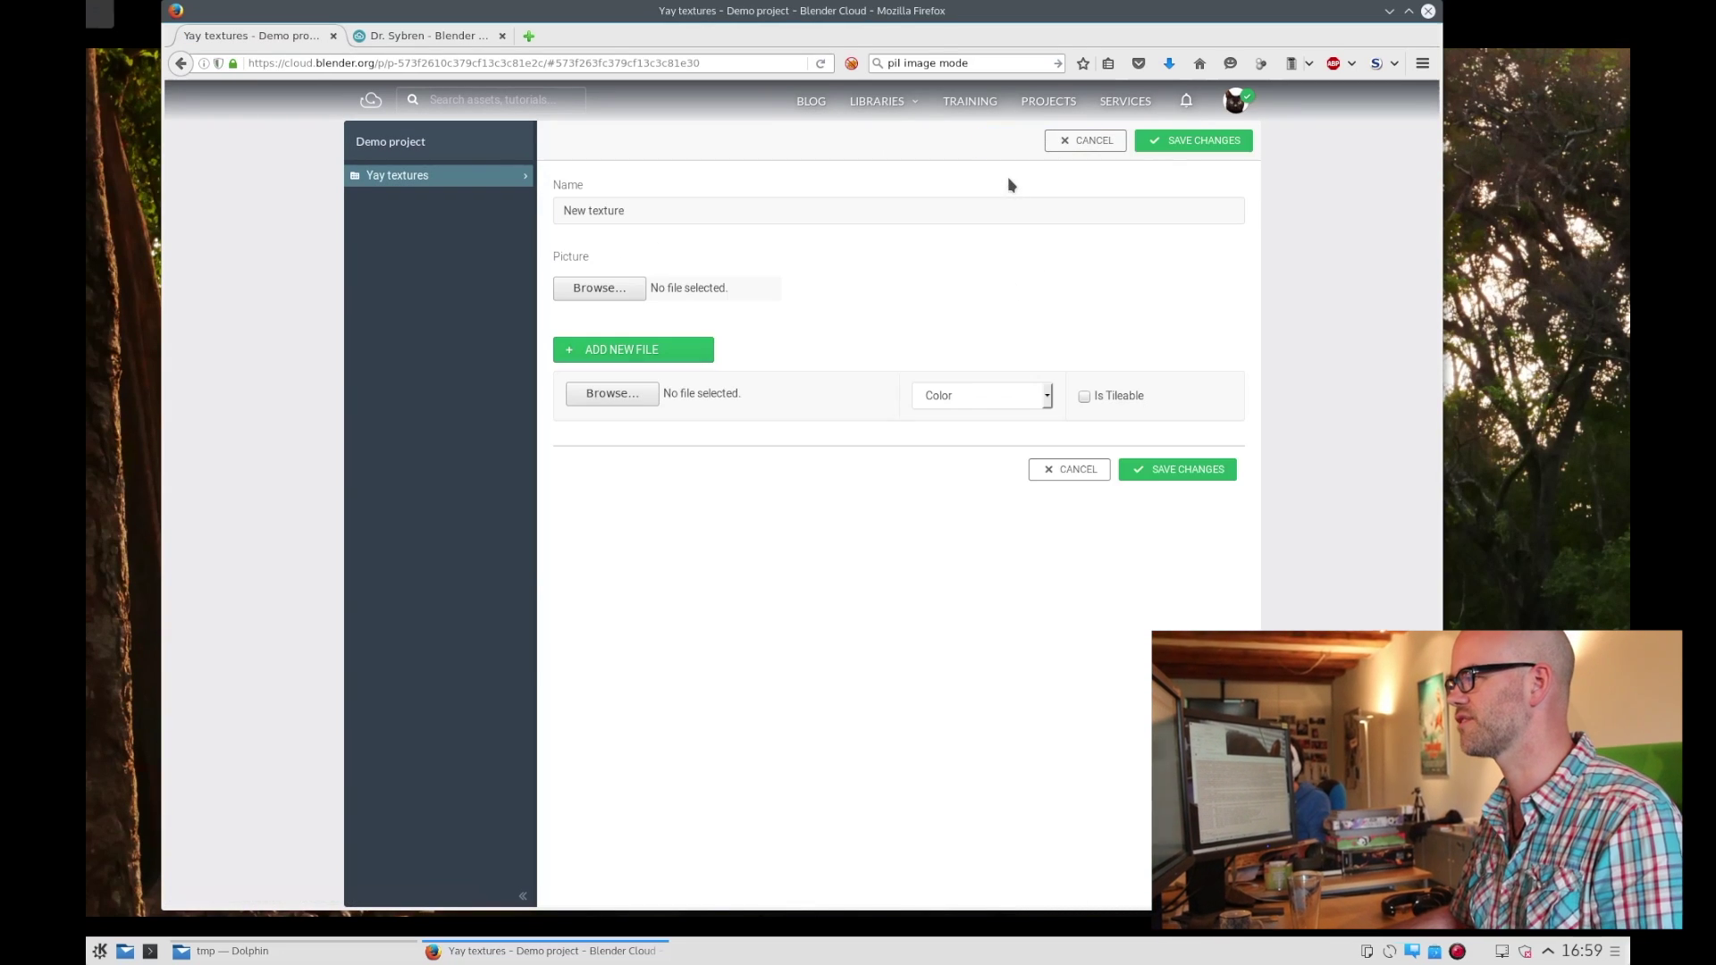
left_click(668, 210)
key("ctrl+a")
type("Br")
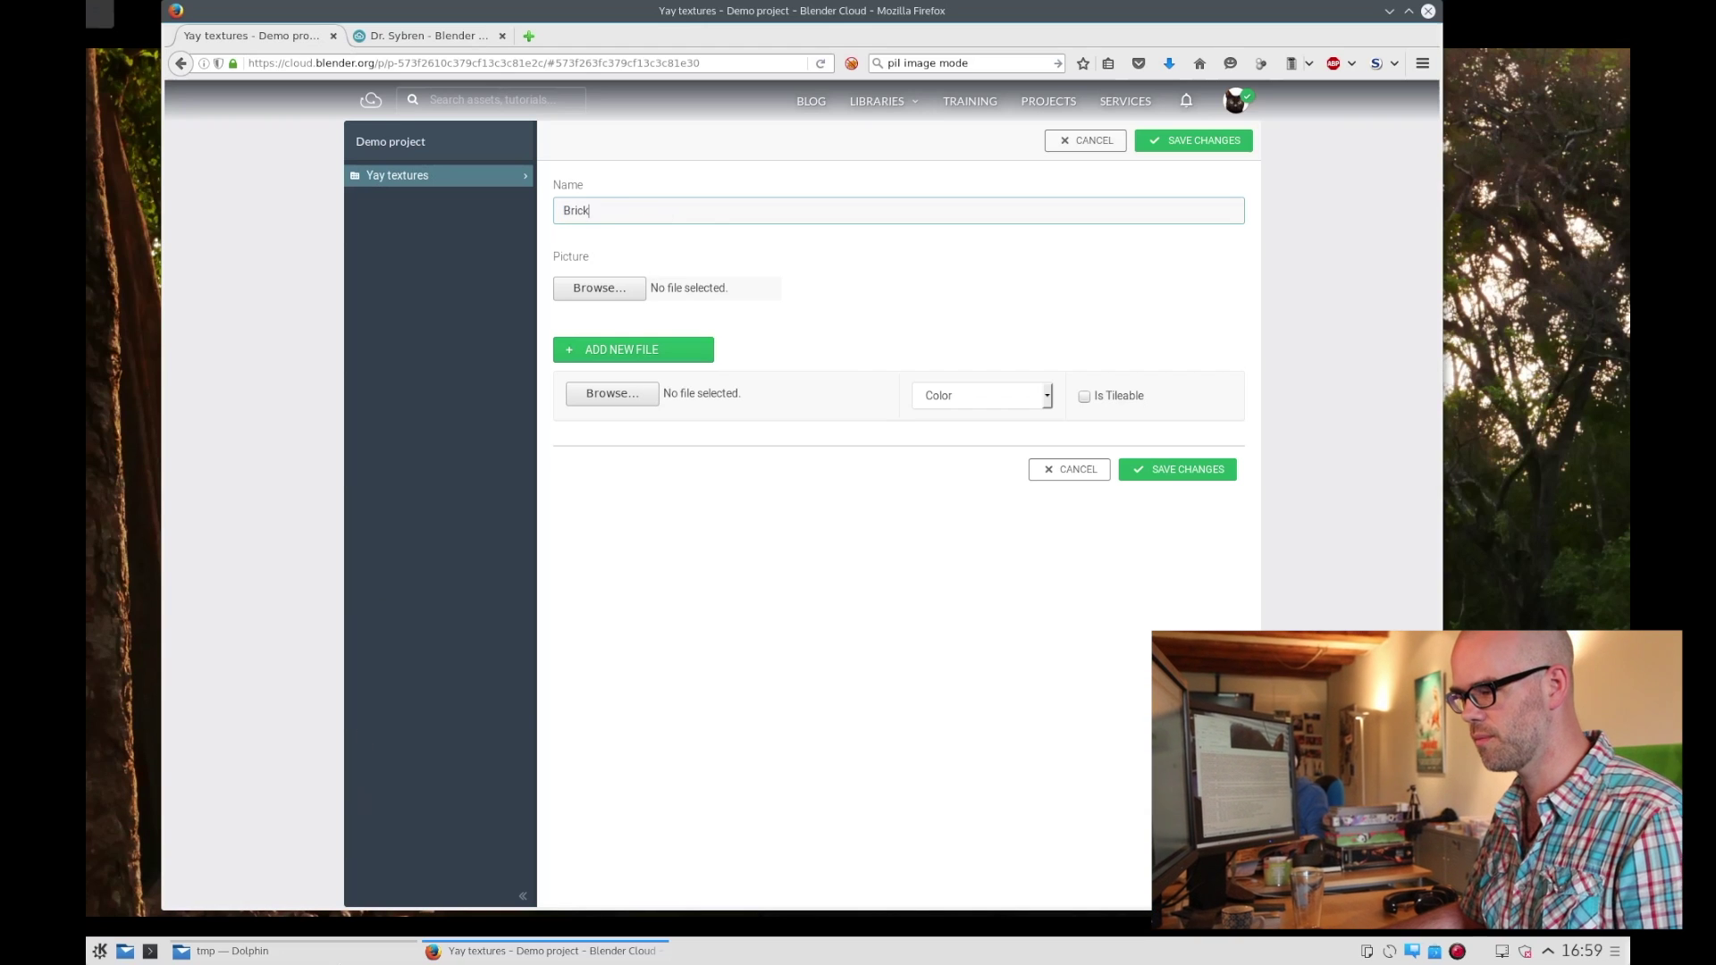
- Upload bricks.png as the Brick texture's picture
left_click(329, 959)
left_click_drag(749, 161, 738, 180)
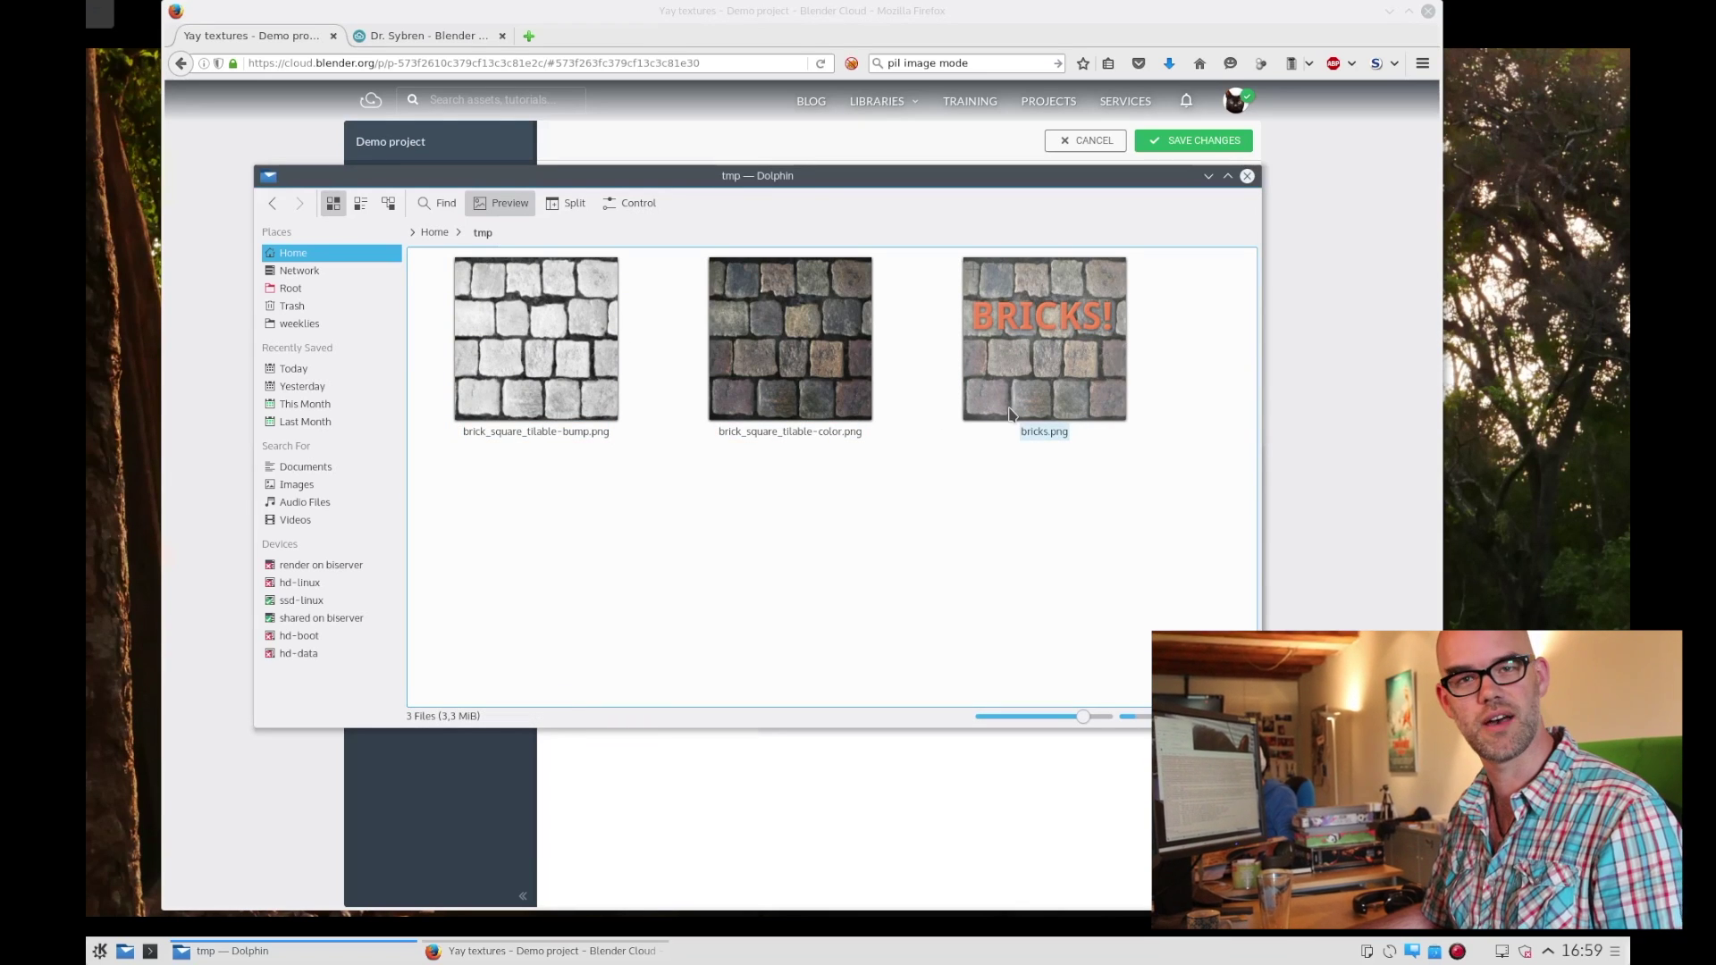
left_click(1210, 177)
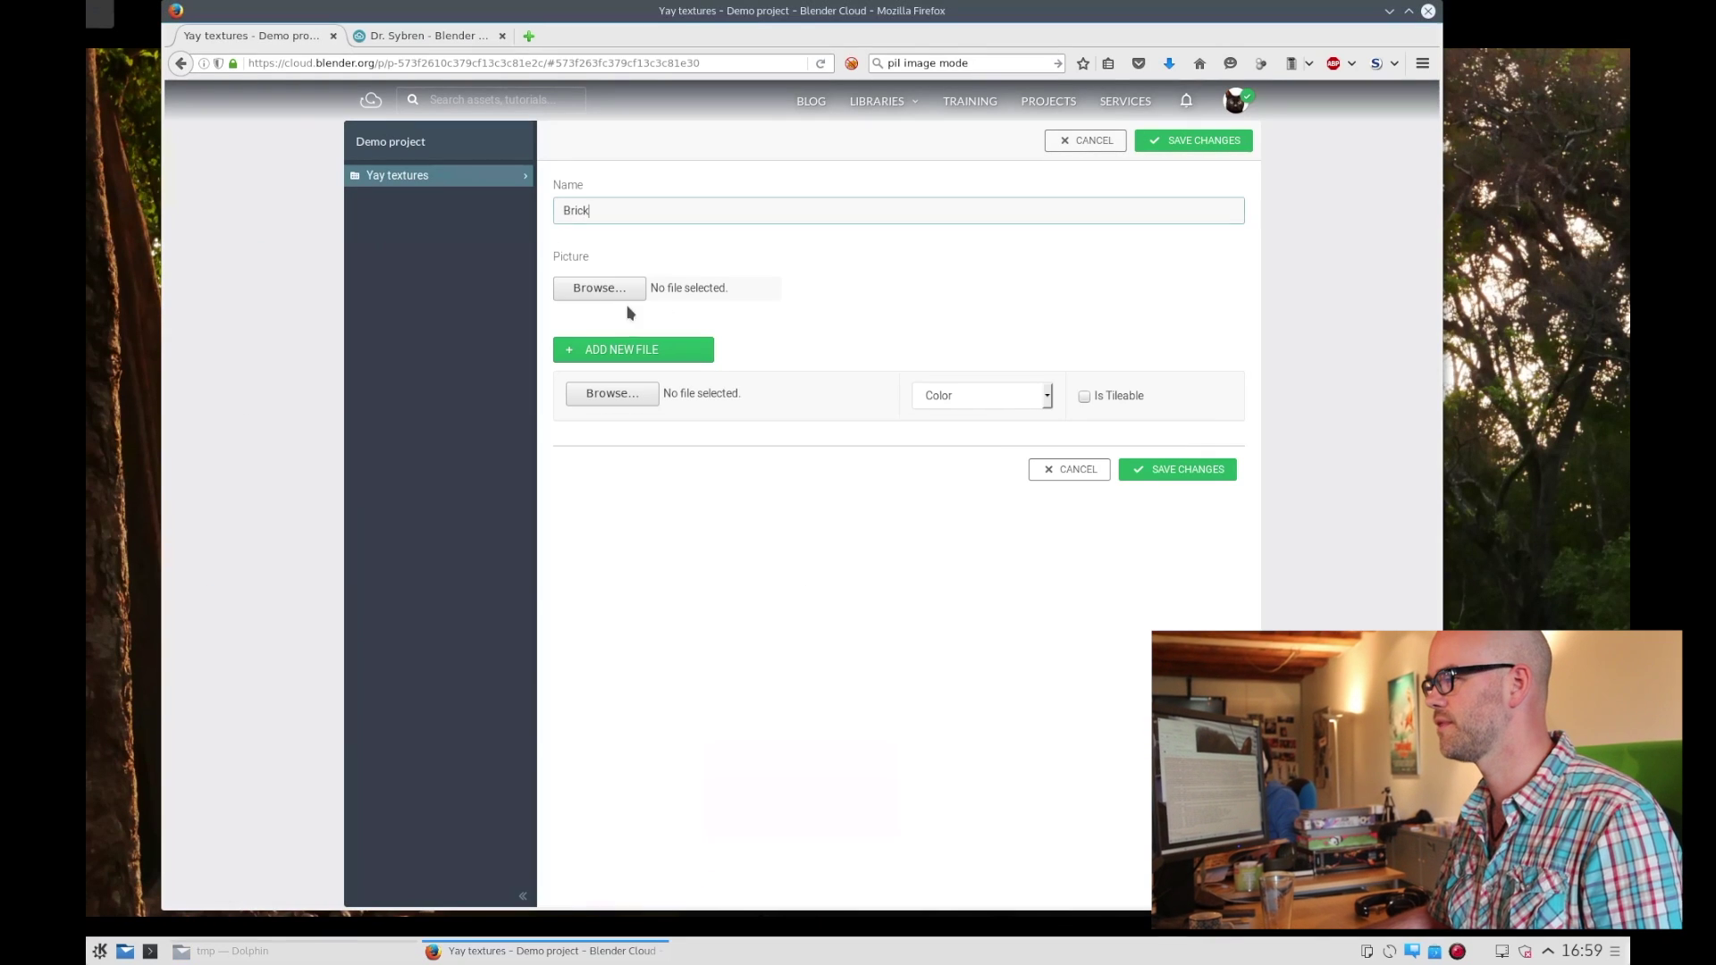
left_click(597, 293)
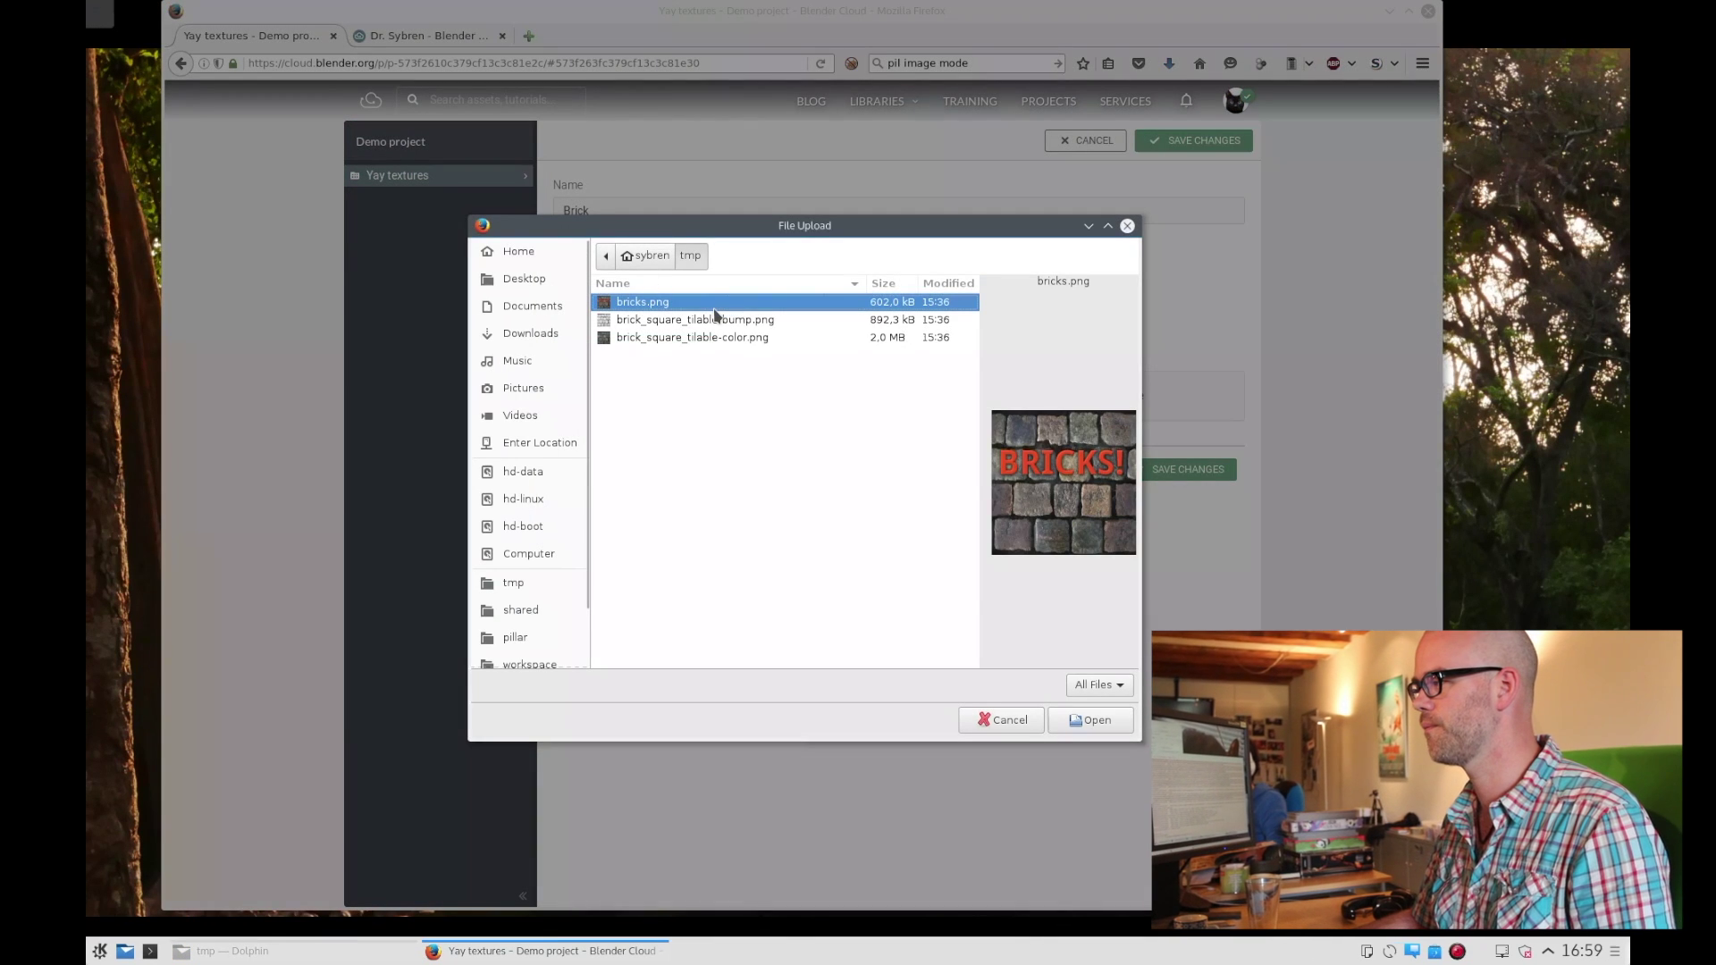
double_click(714, 307)
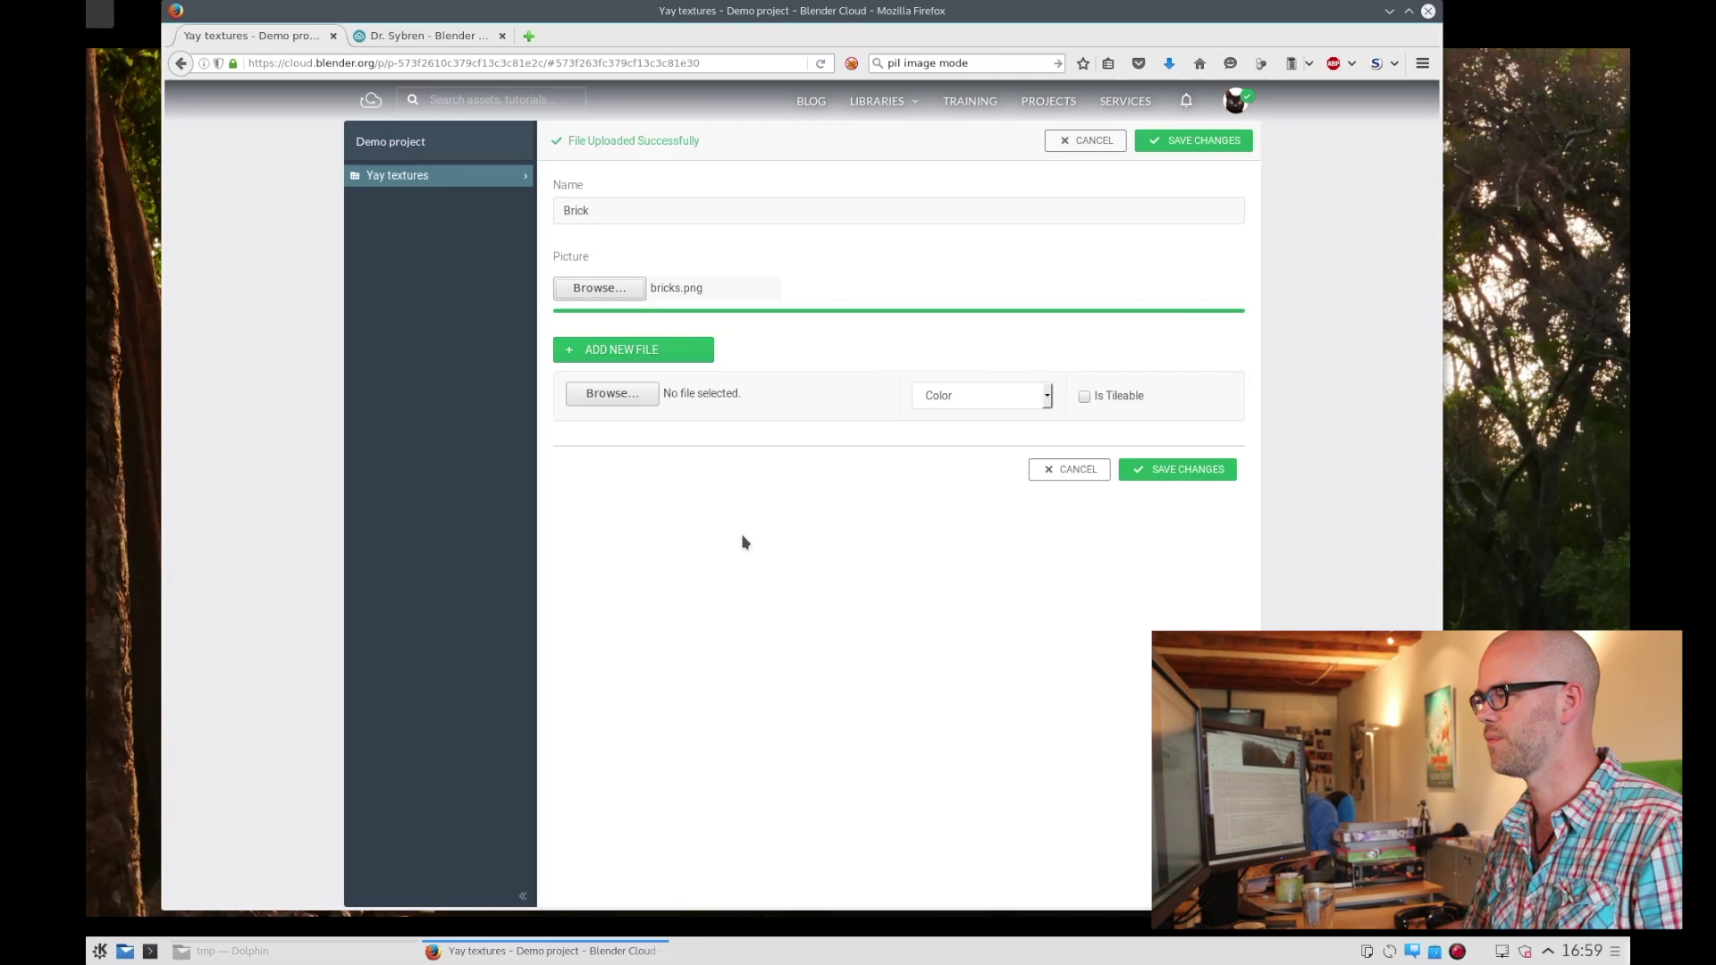
- Add a second file slot and upload brick_square_tilable-color.png as the first map
left_click(632, 355)
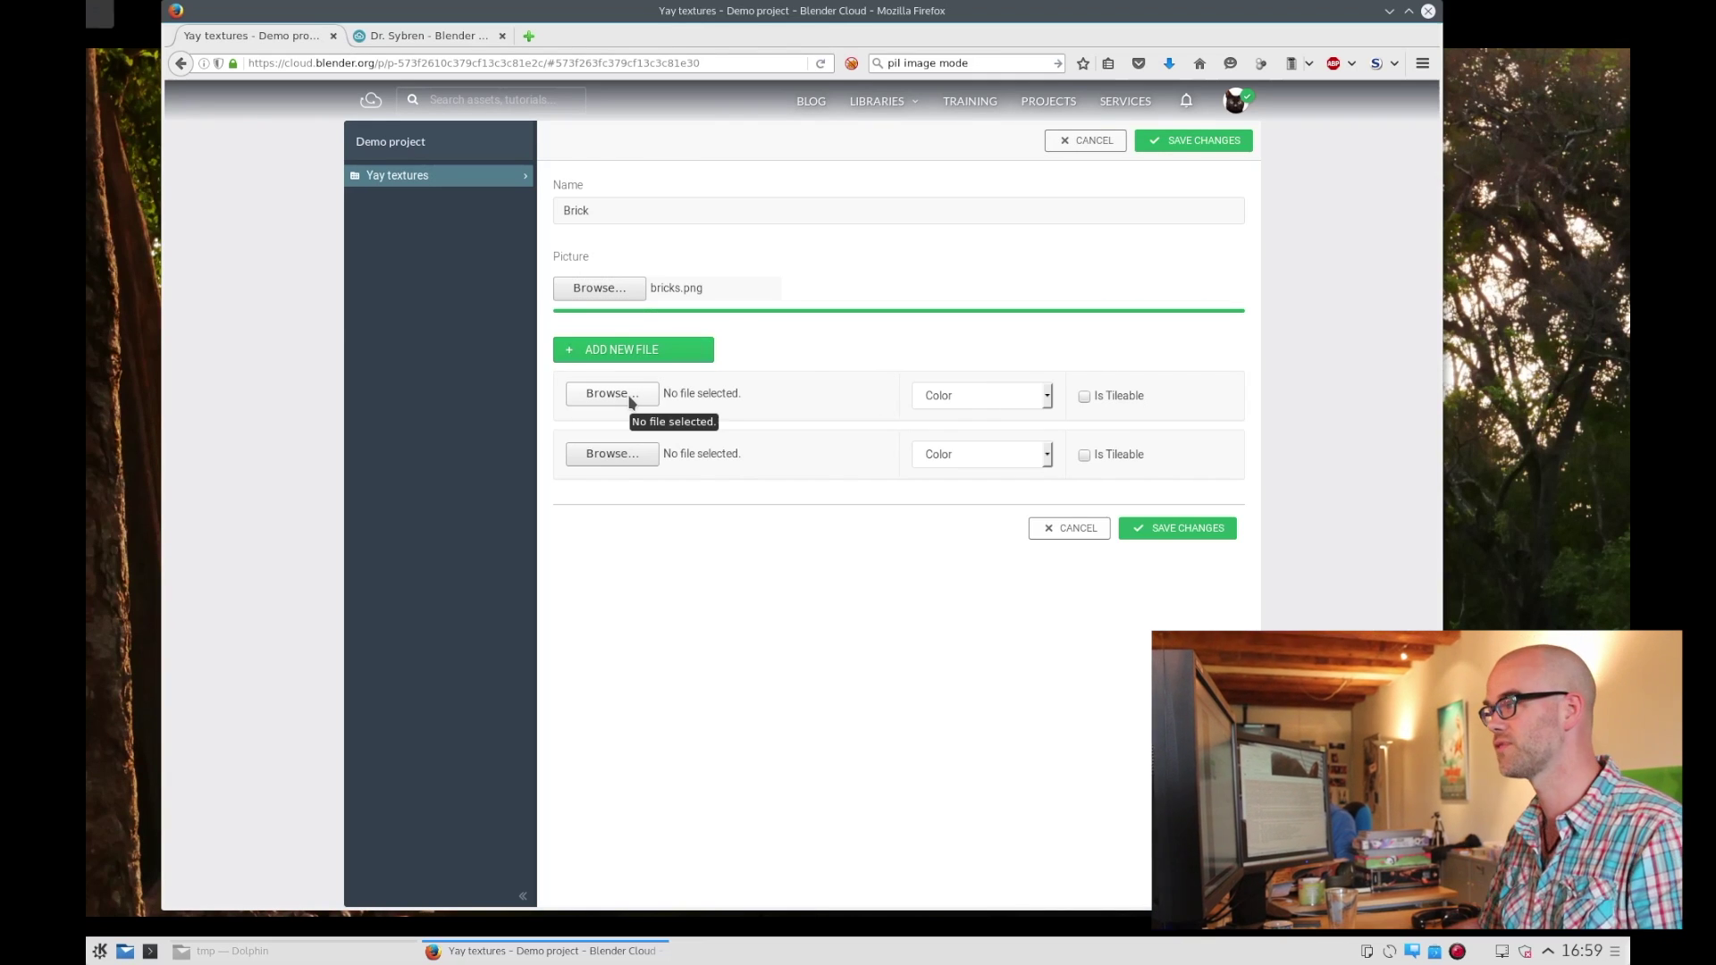
left_click(632, 402)
double_click(754, 338)
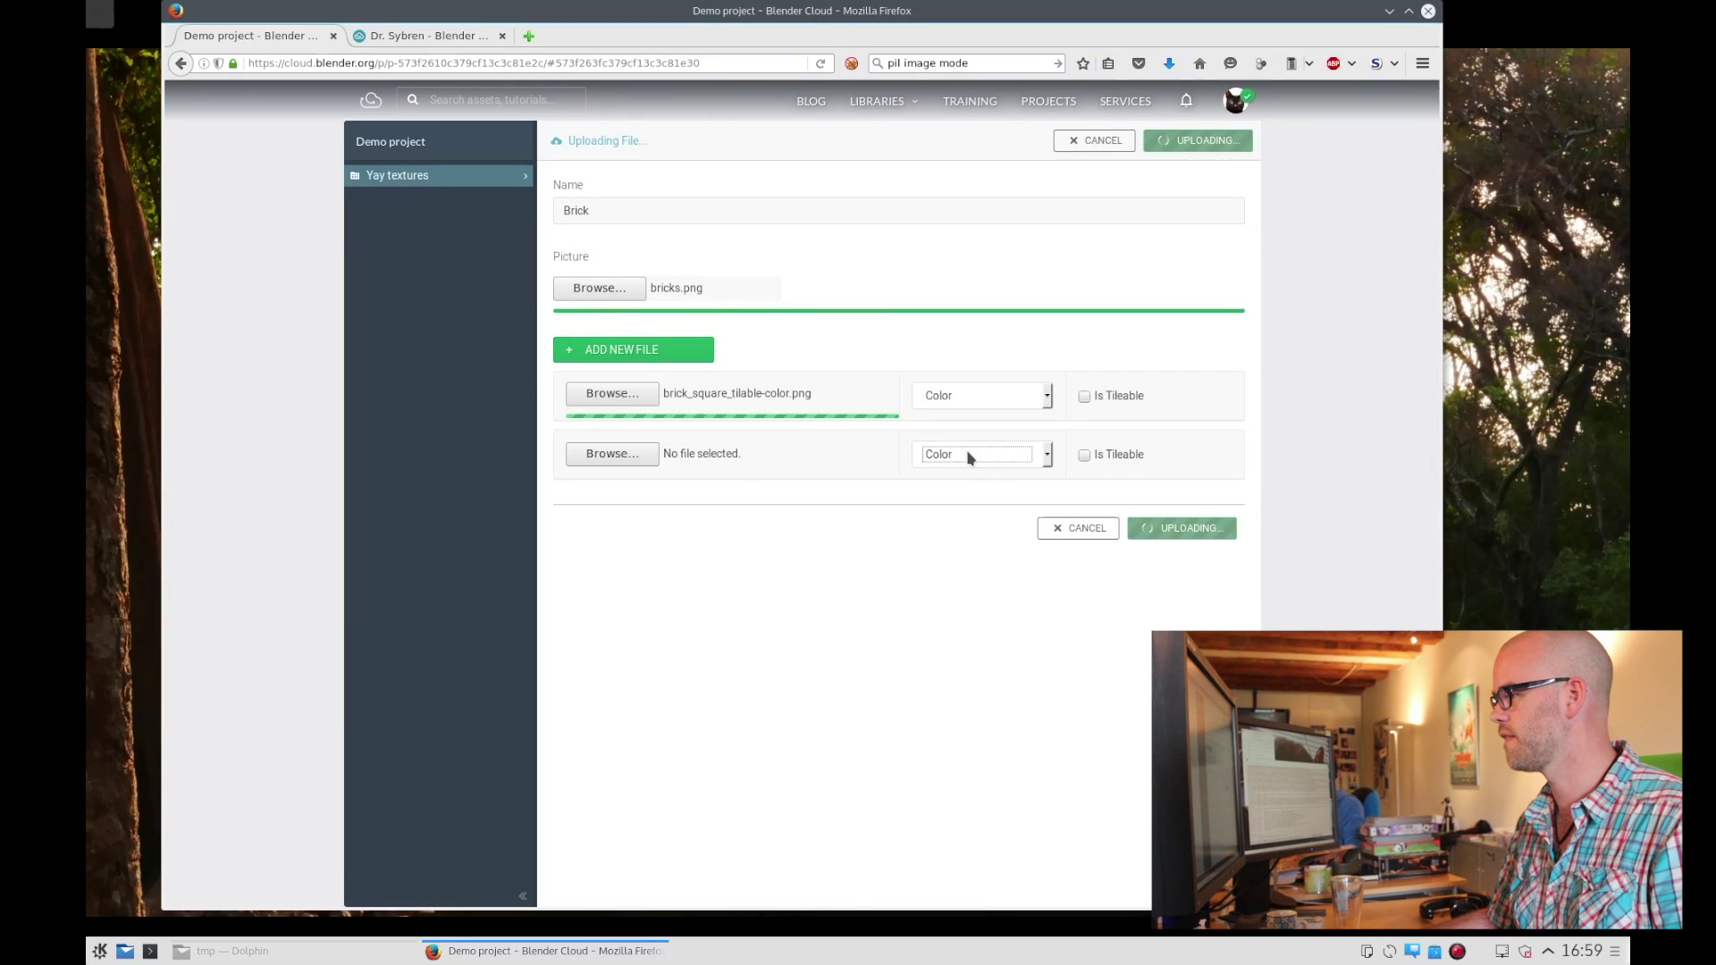
- Upload brick_square_tilable-bump.png as a Bump map, save the Brick texture, and open it
left_click(968, 453)
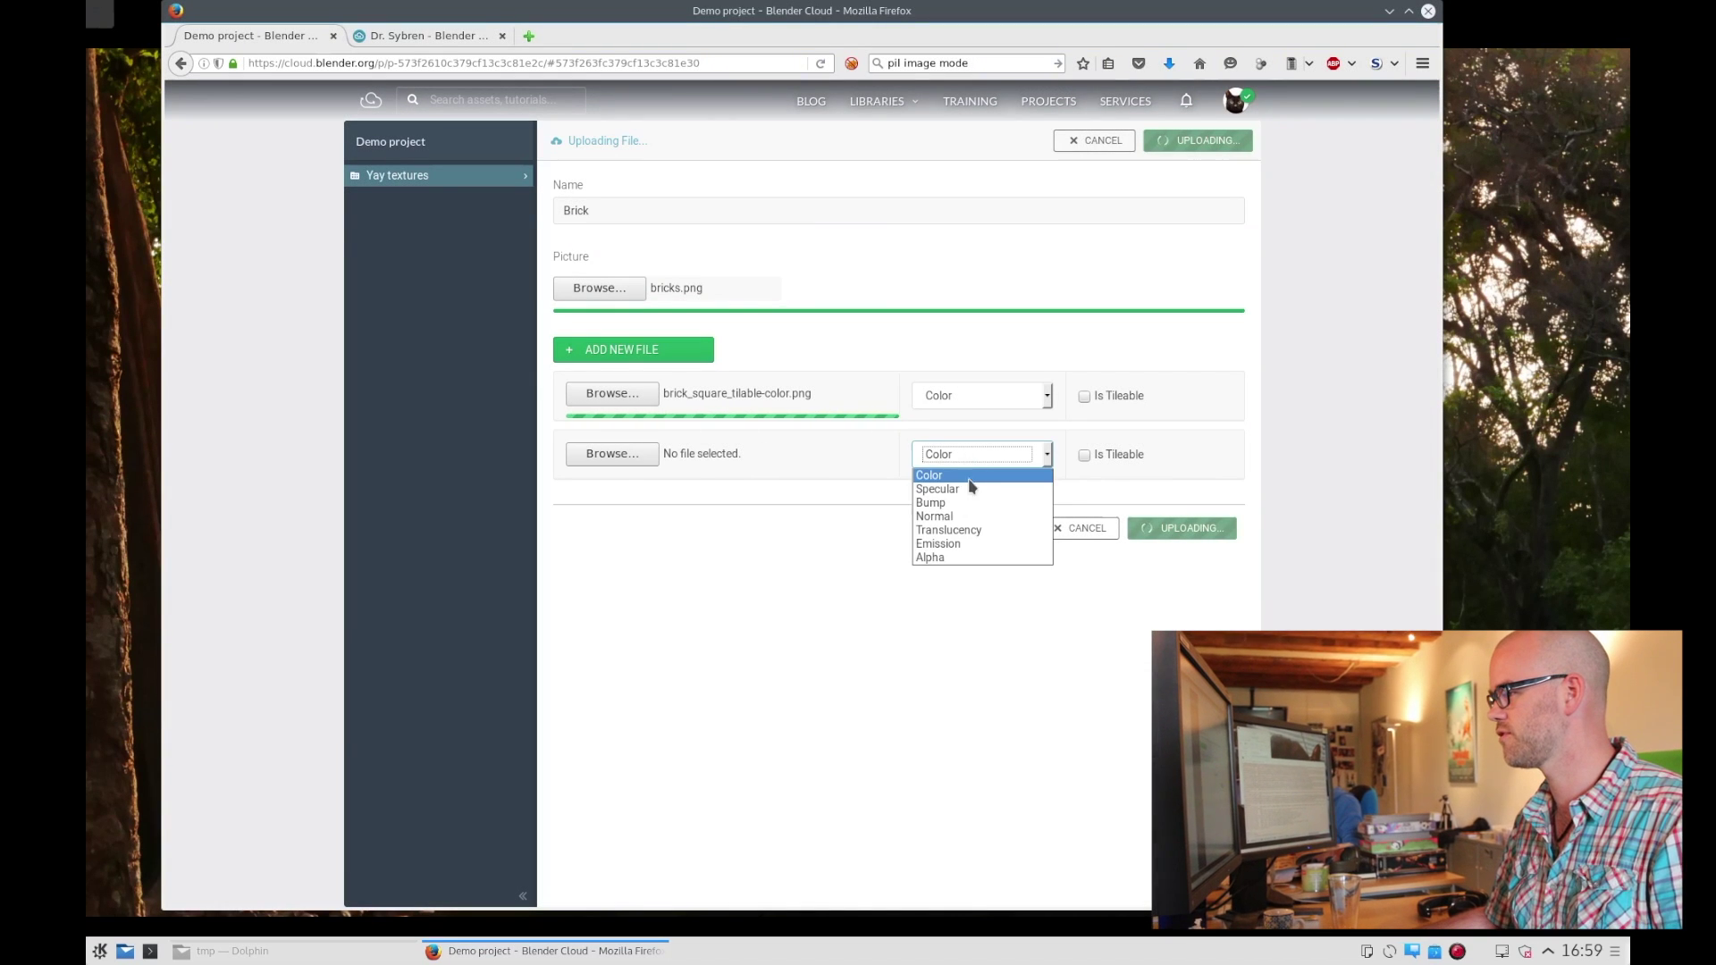
left_click(968, 503)
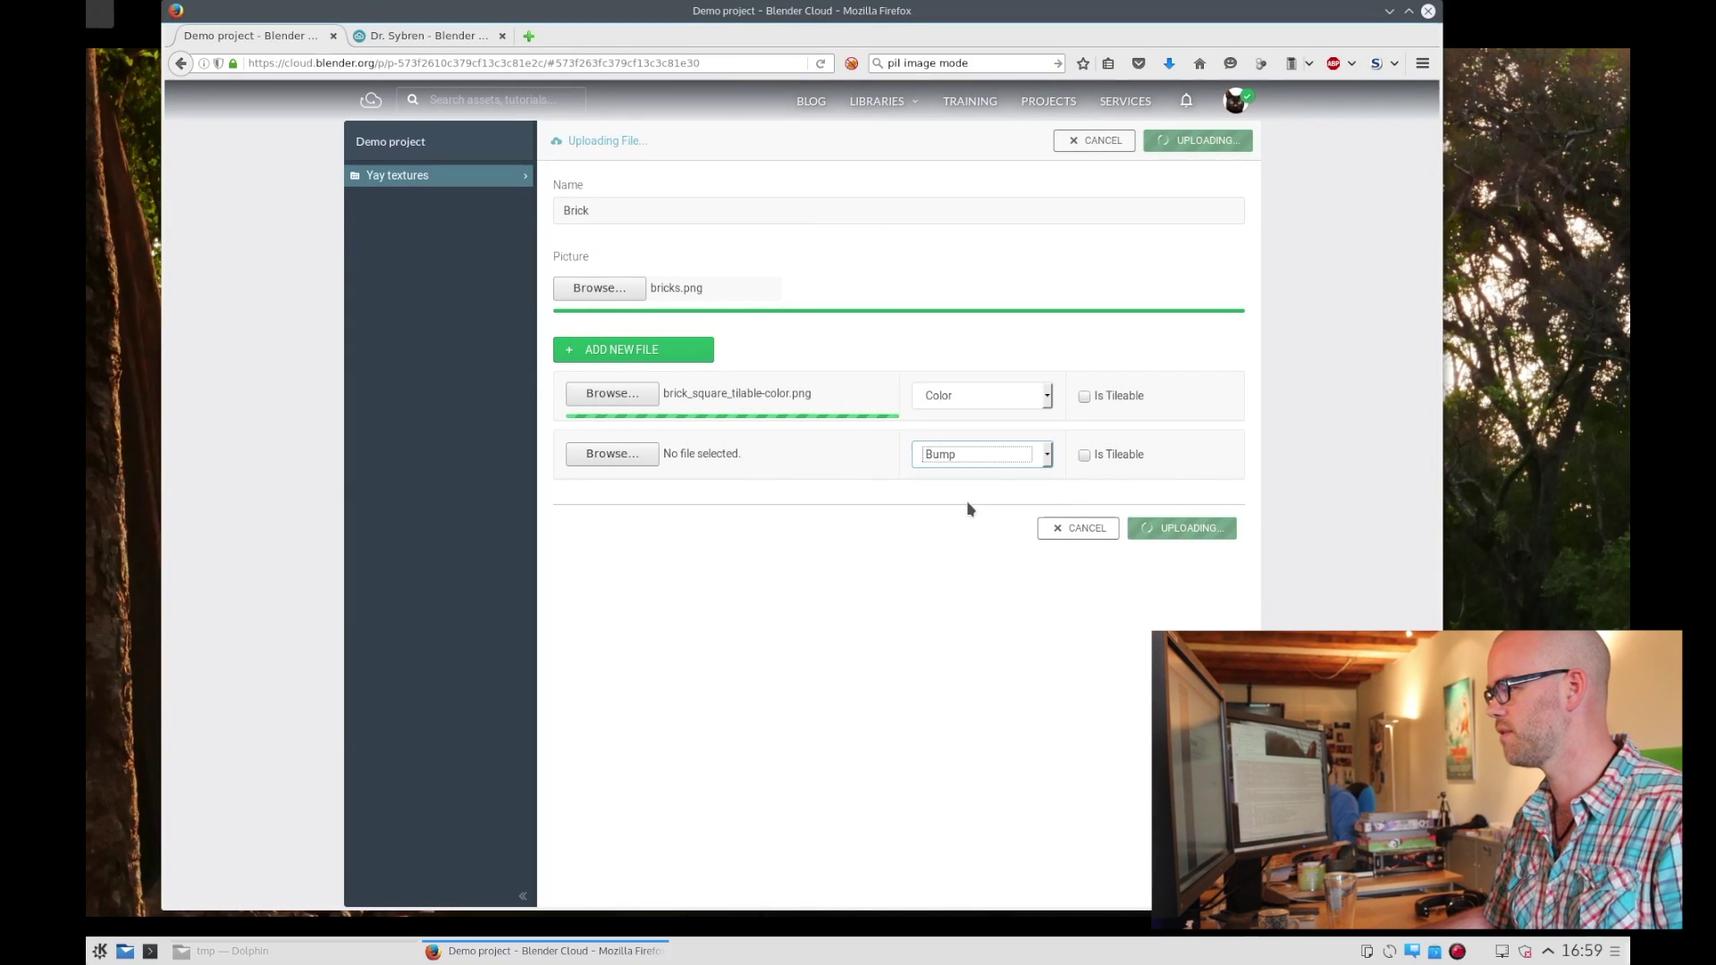
left_click(598, 462)
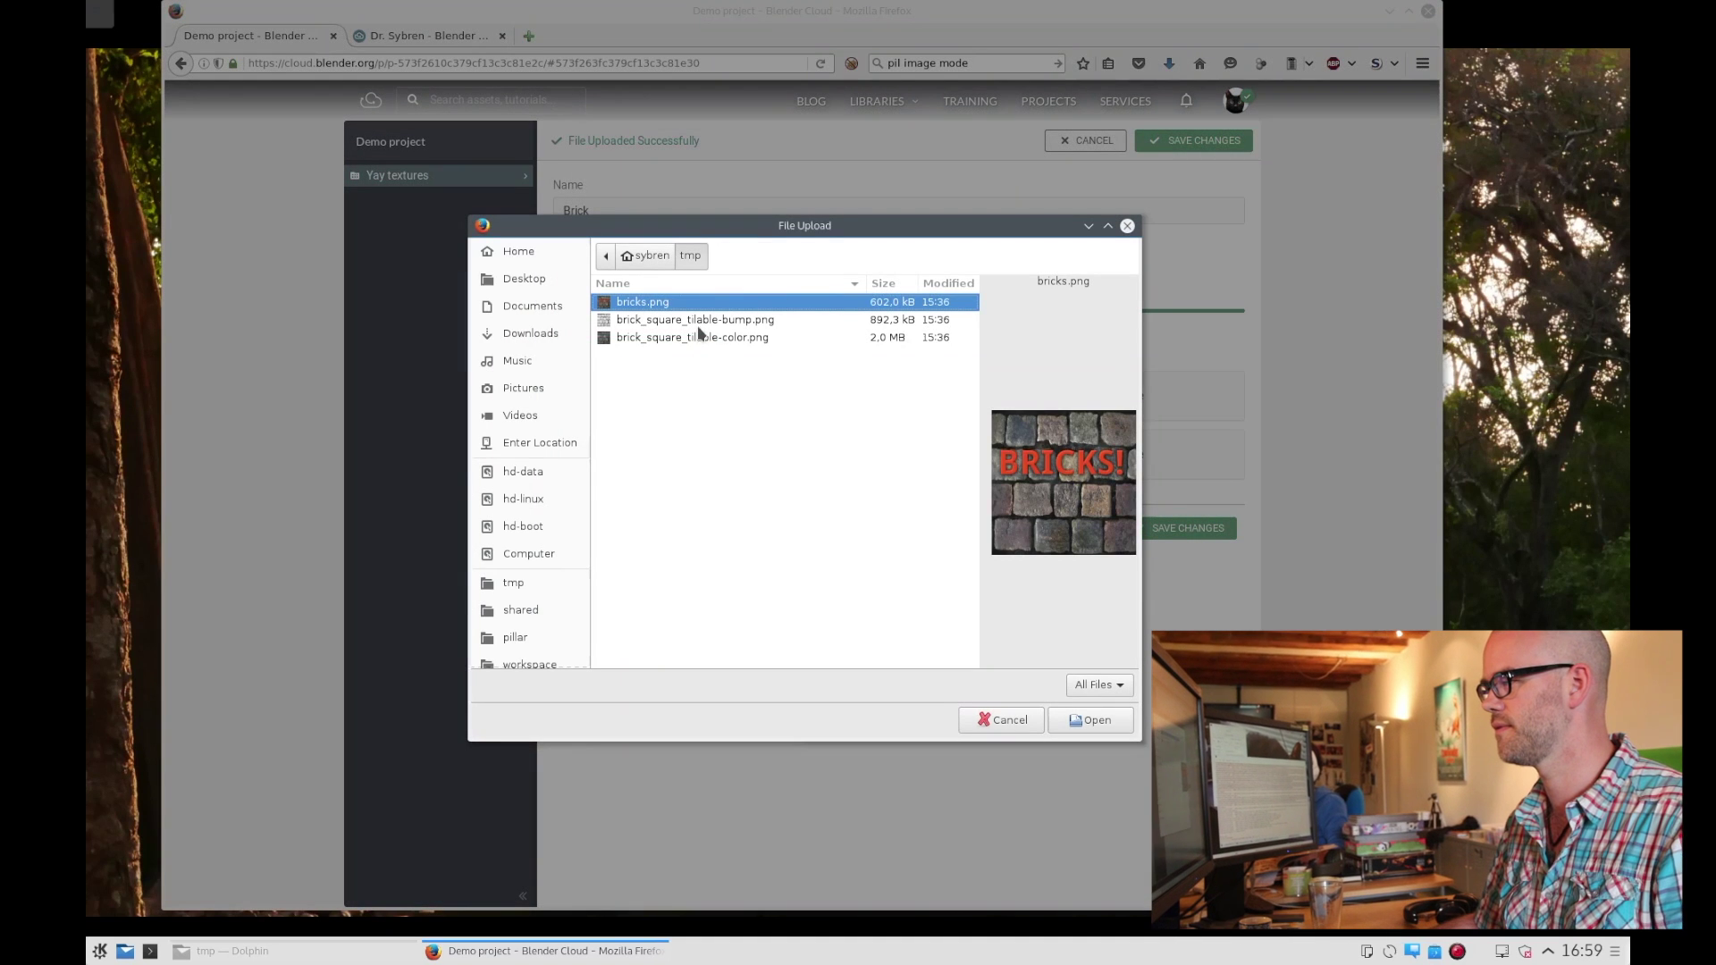
double_click(695, 321)
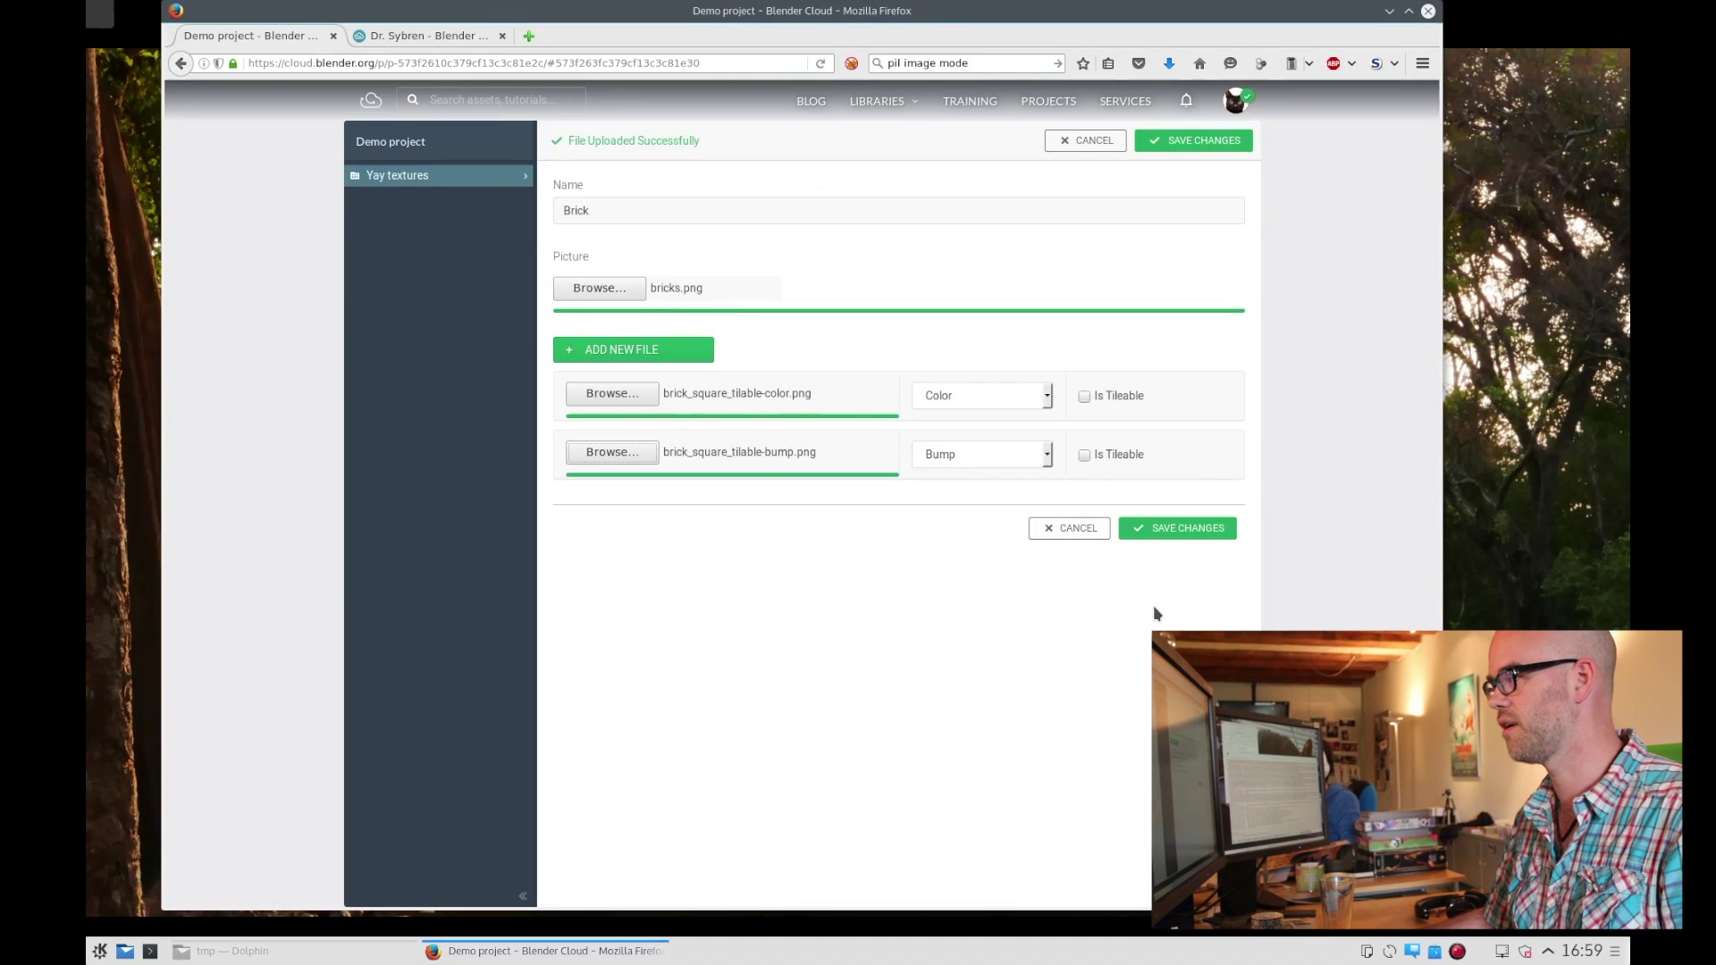
left_click(1177, 534)
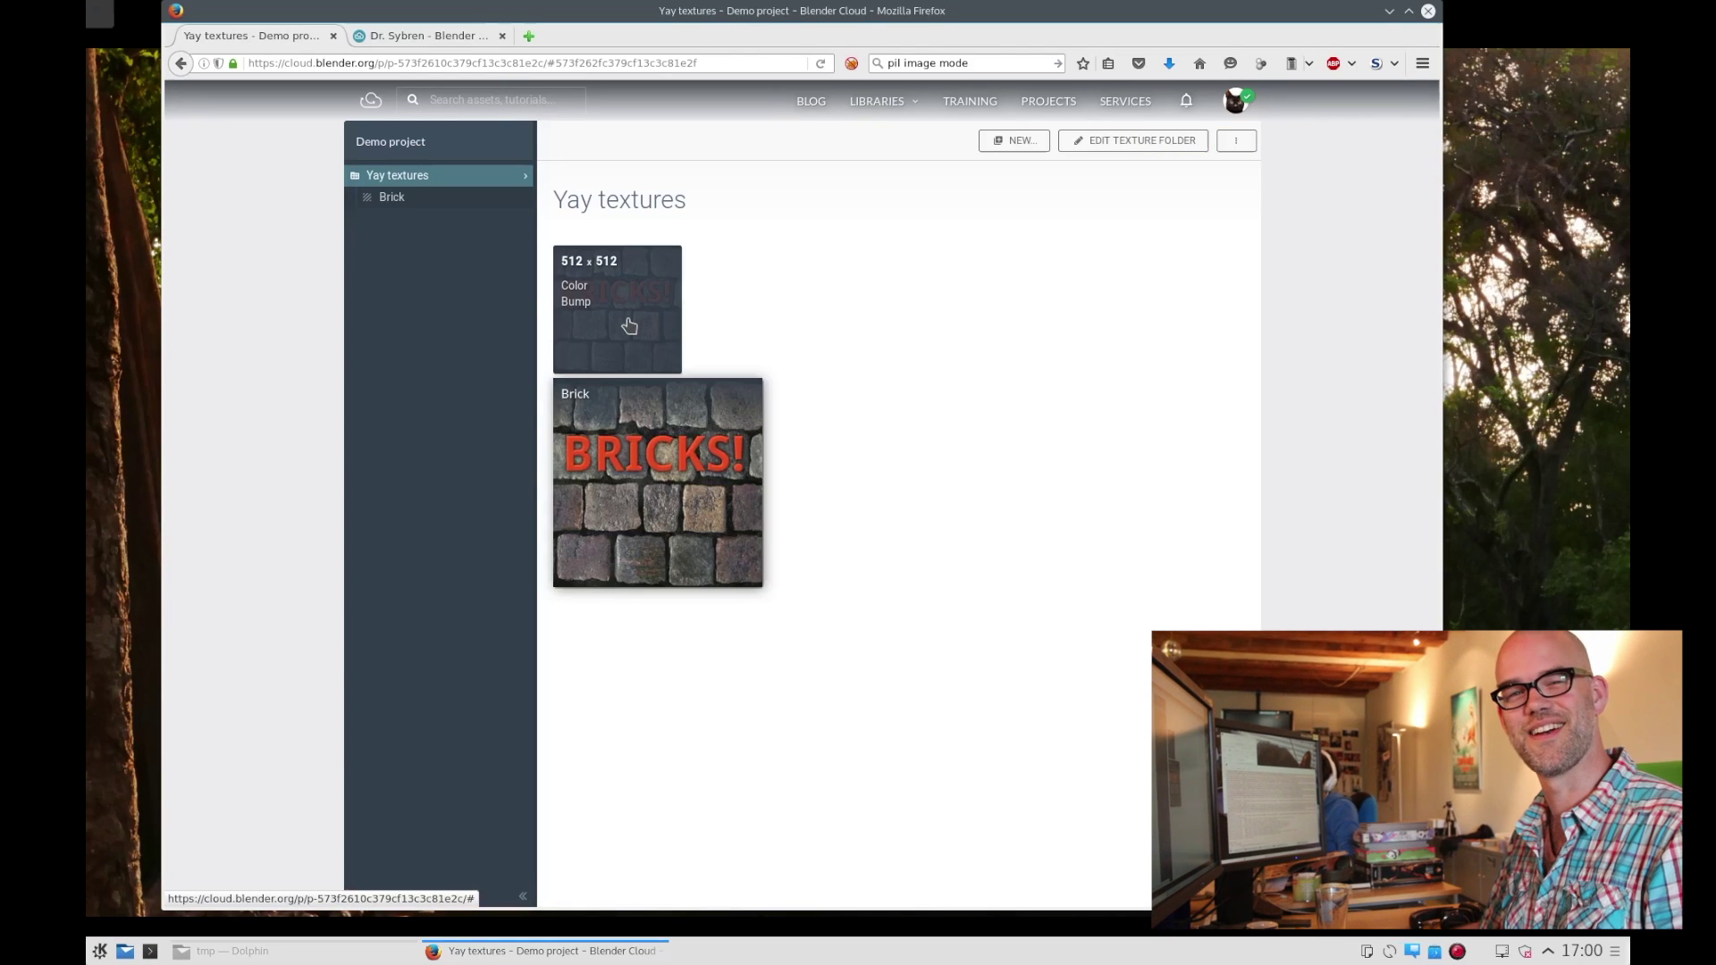
left_click(630, 326)
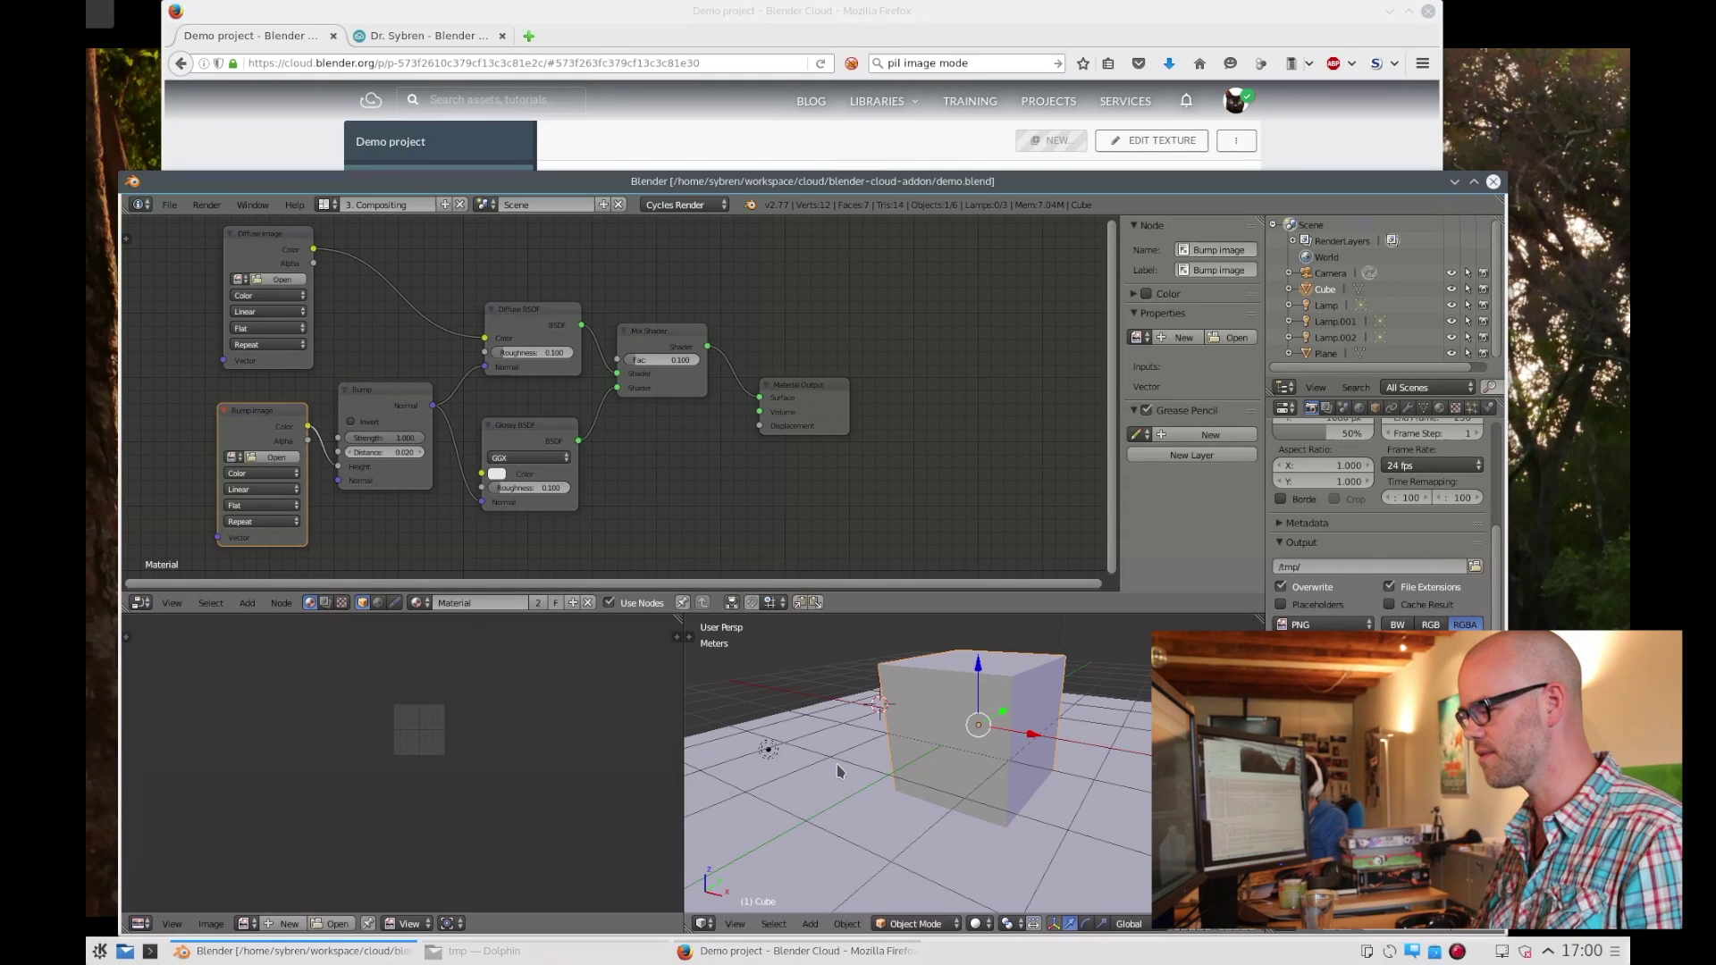
- Switch the viewport to Rendered shading and open the Blender Cloud texture browser (Ctrl+Alt+Shift+A)
key("z")
left_click(936, 714)
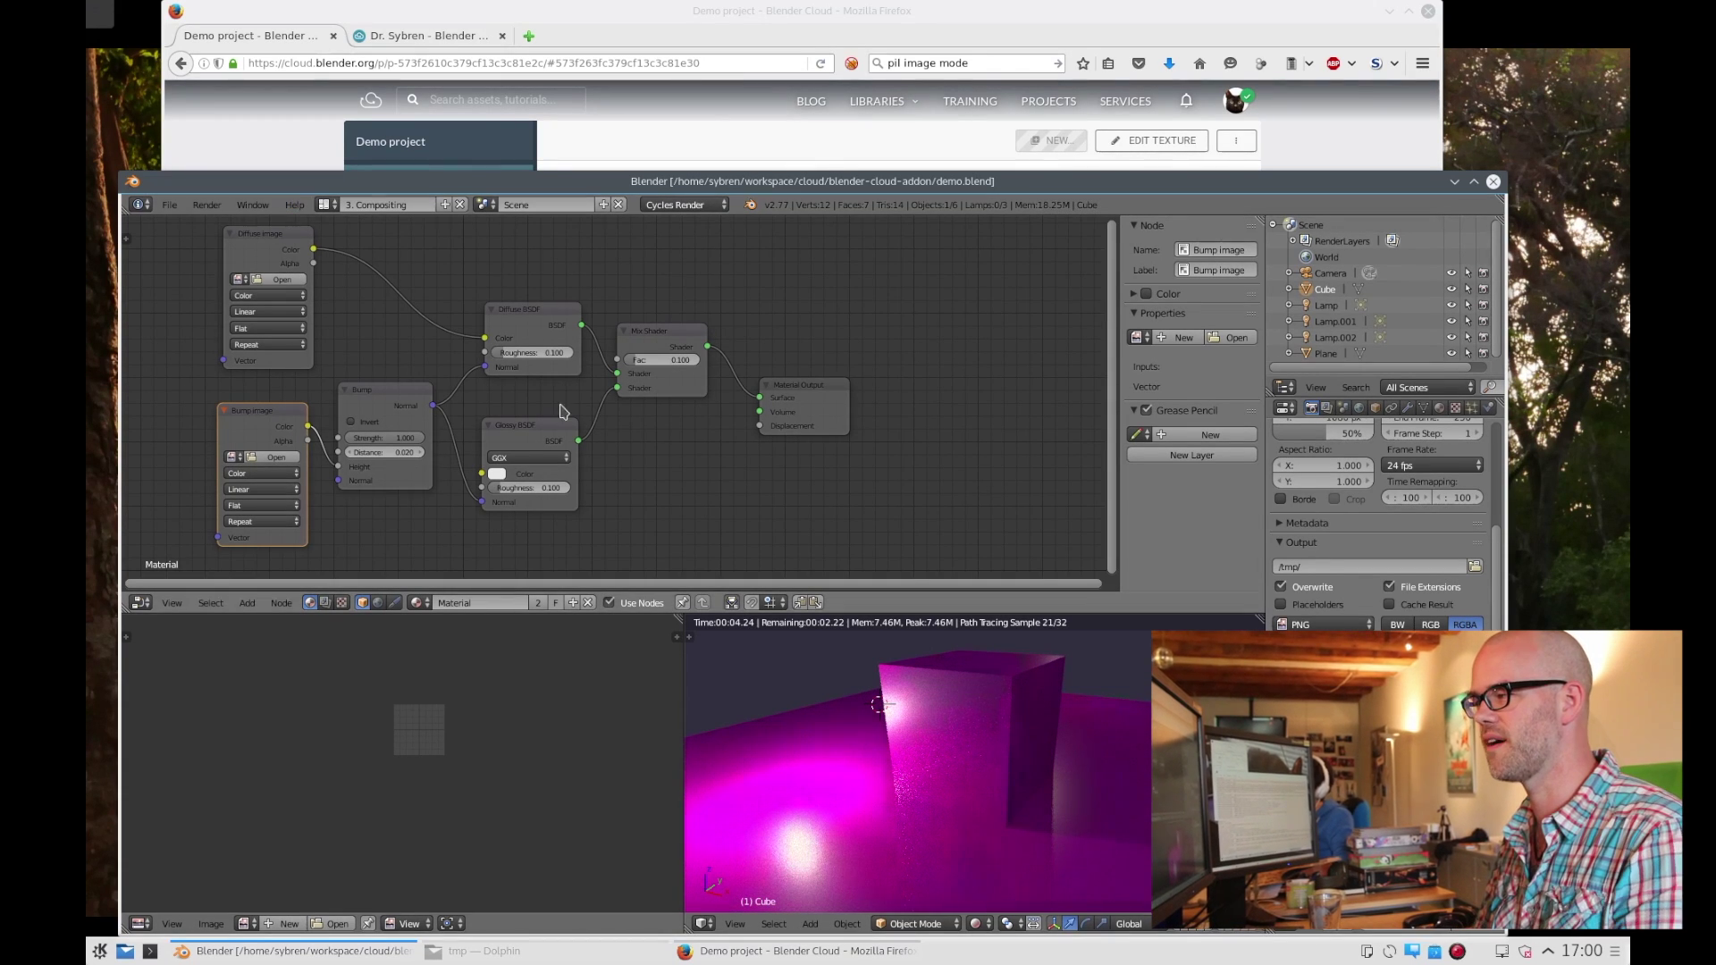
left_click(243, 923)
key("Escape")
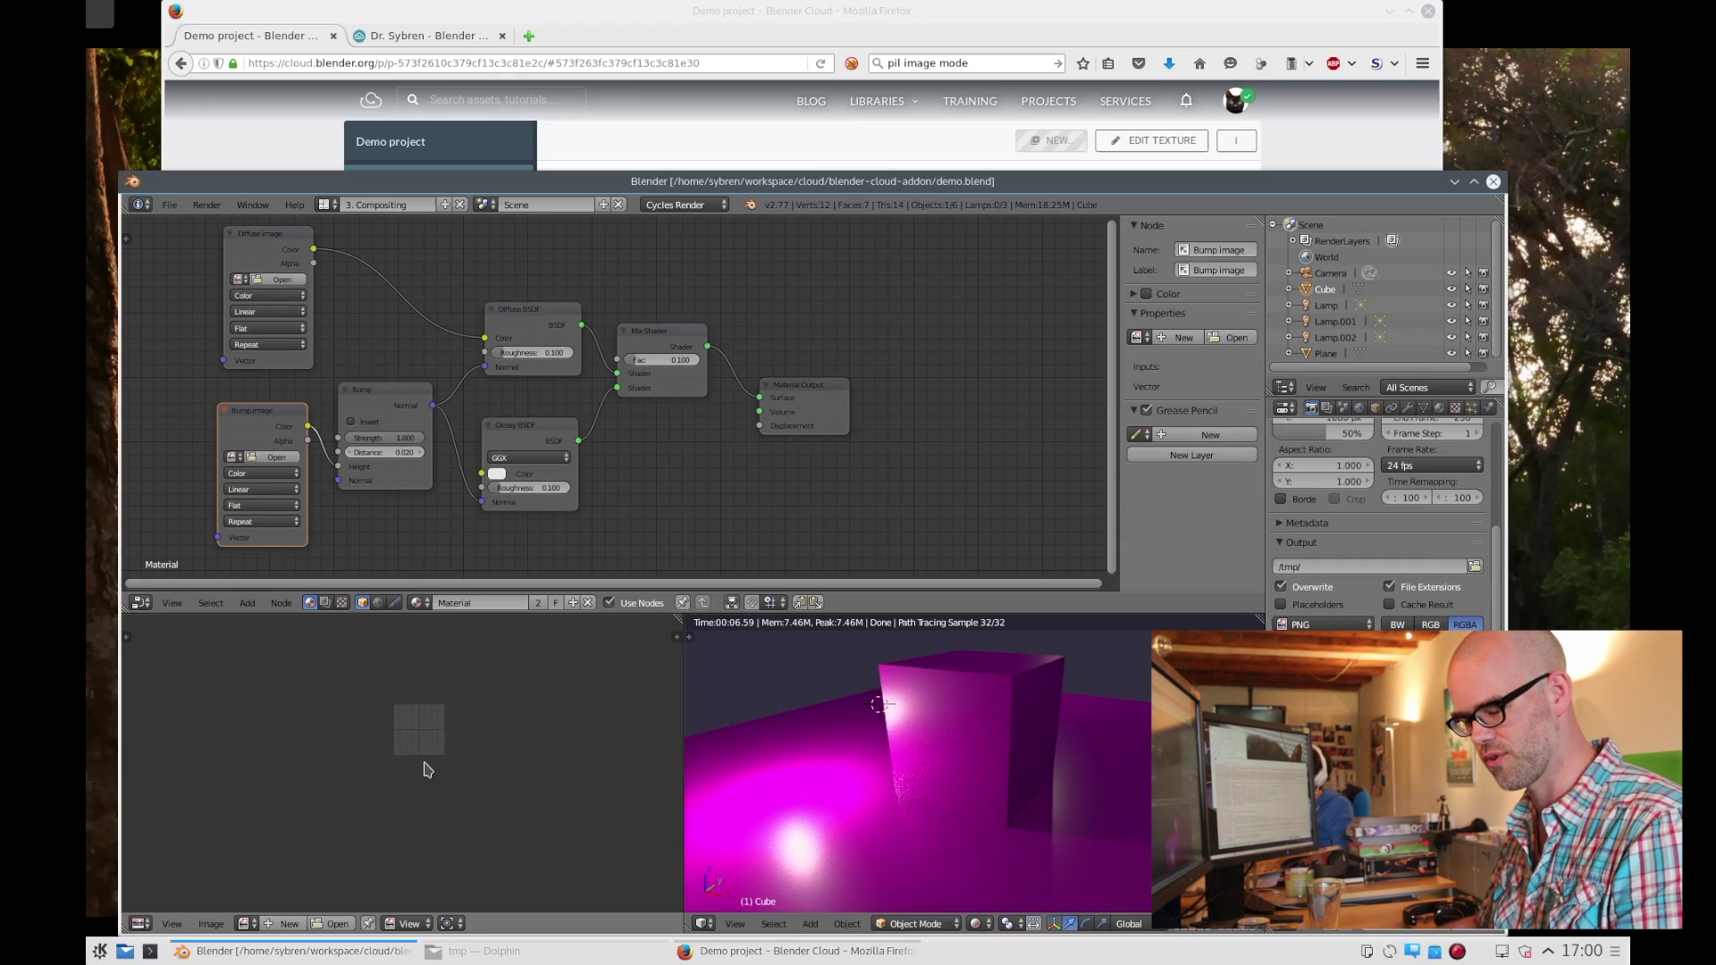
key("ctrl+alt+shift+a")
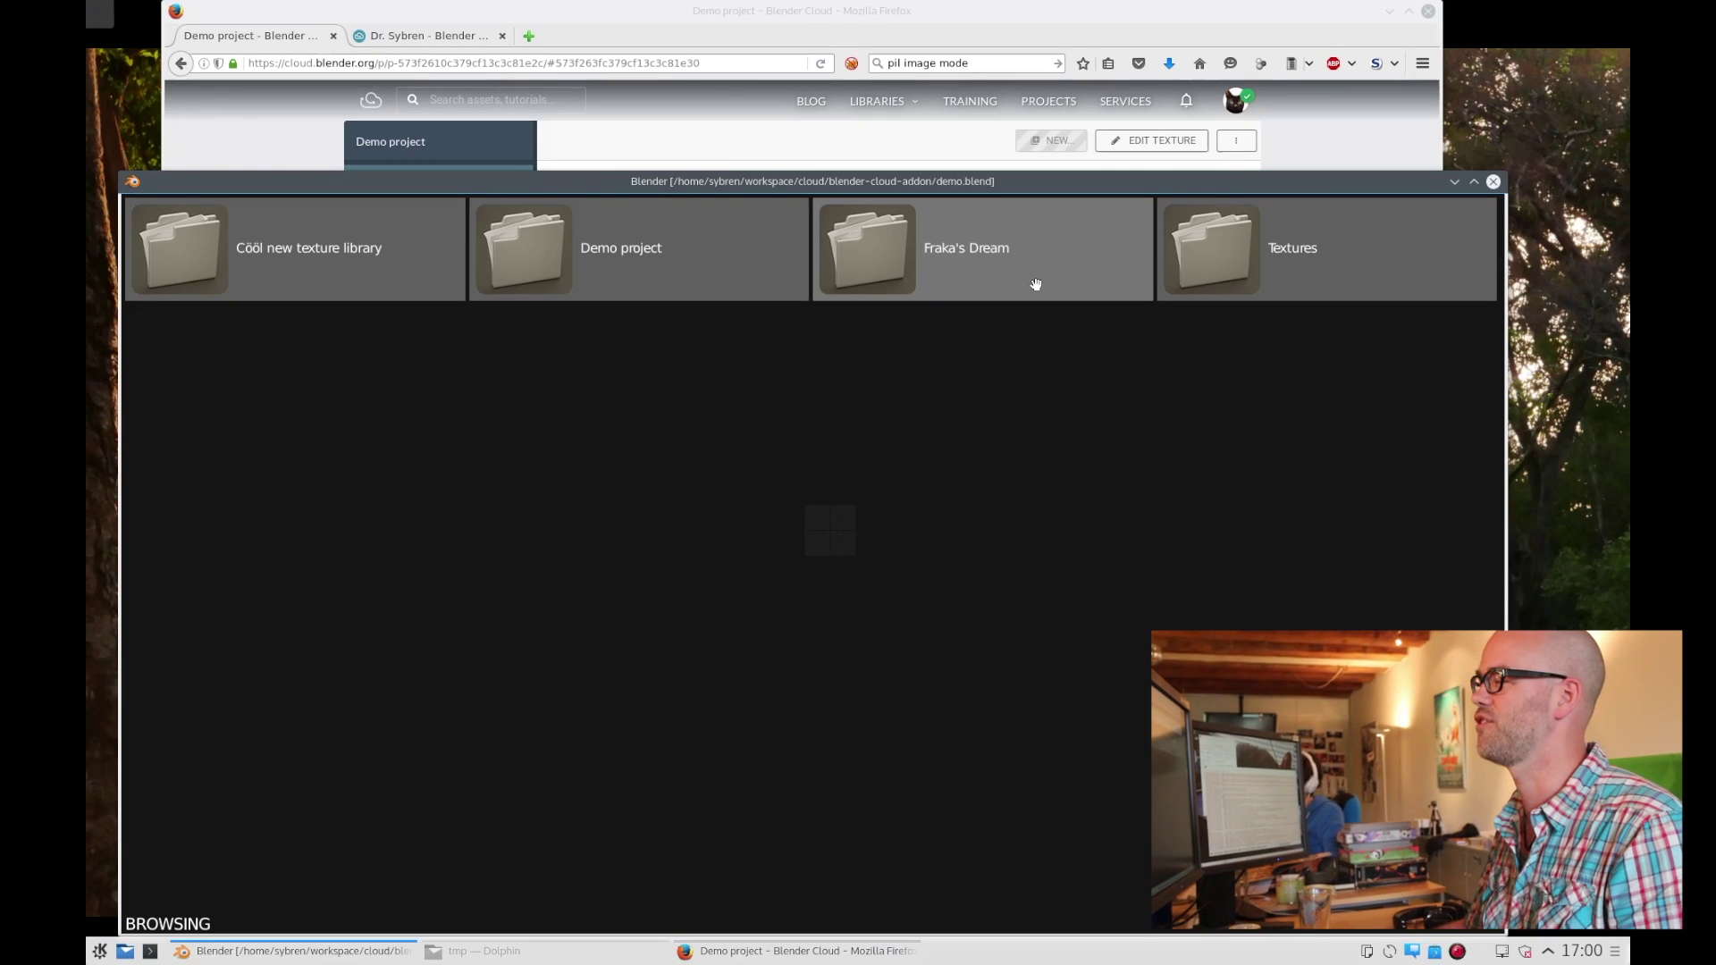
- Browse to Demo project > Yay textures in the Cloud browser and download the Brick texture
left_click(1314, 256)
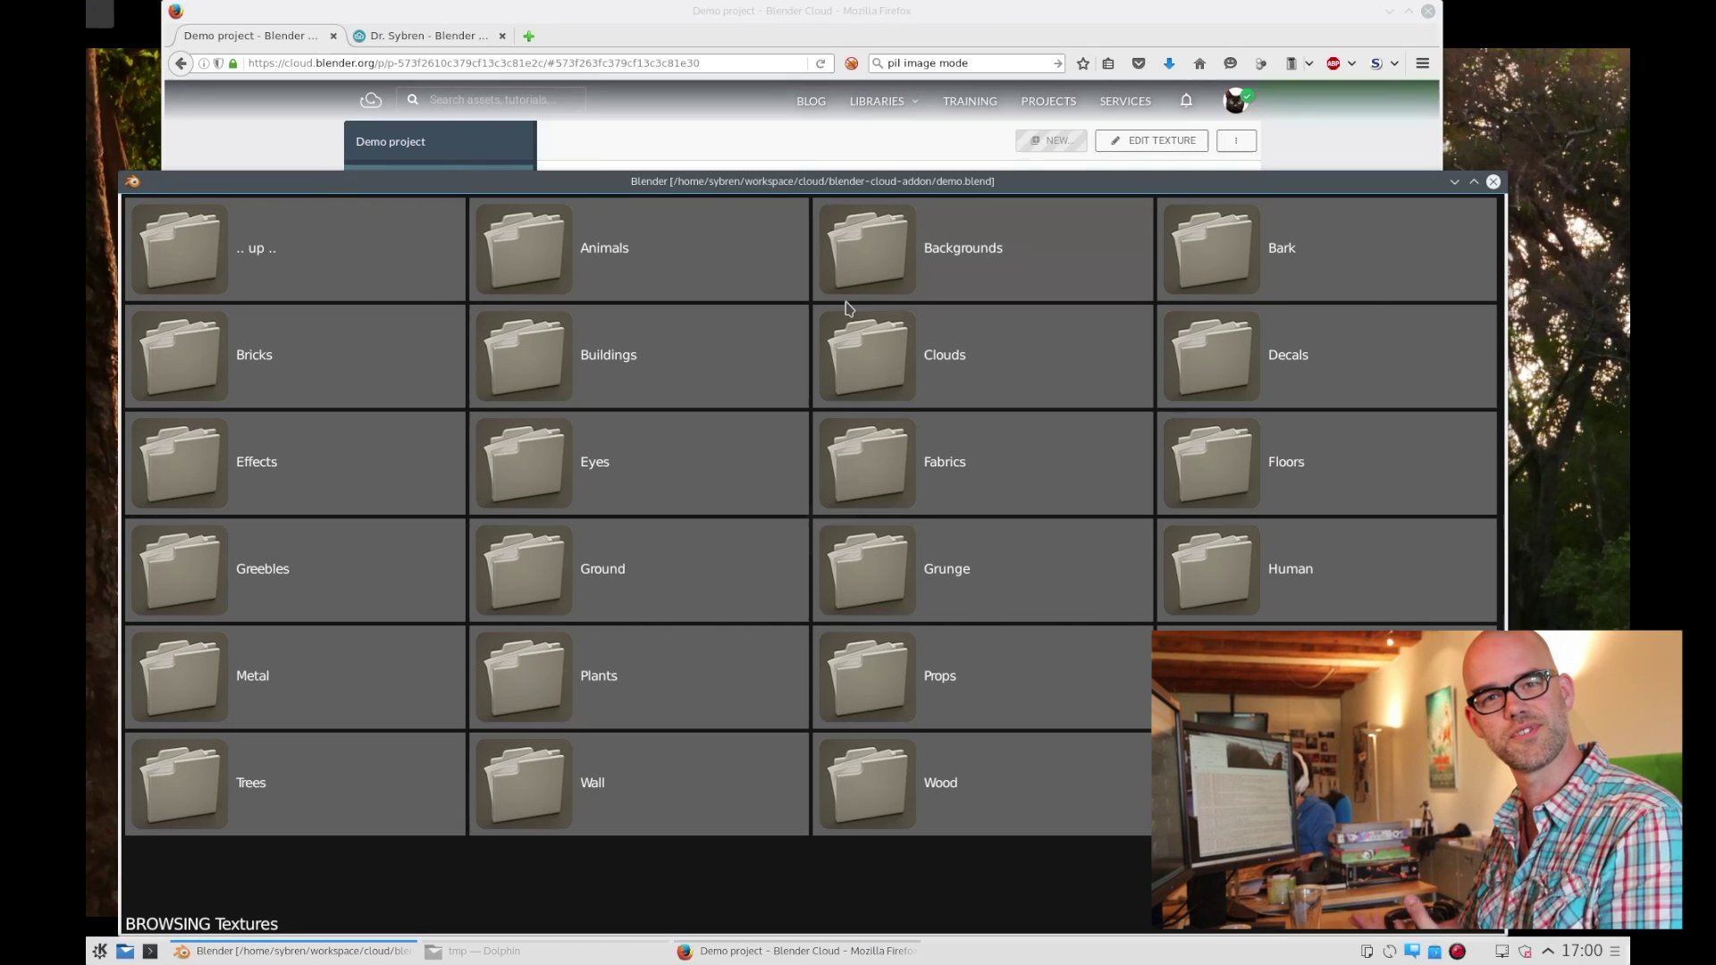
left_click(360, 266)
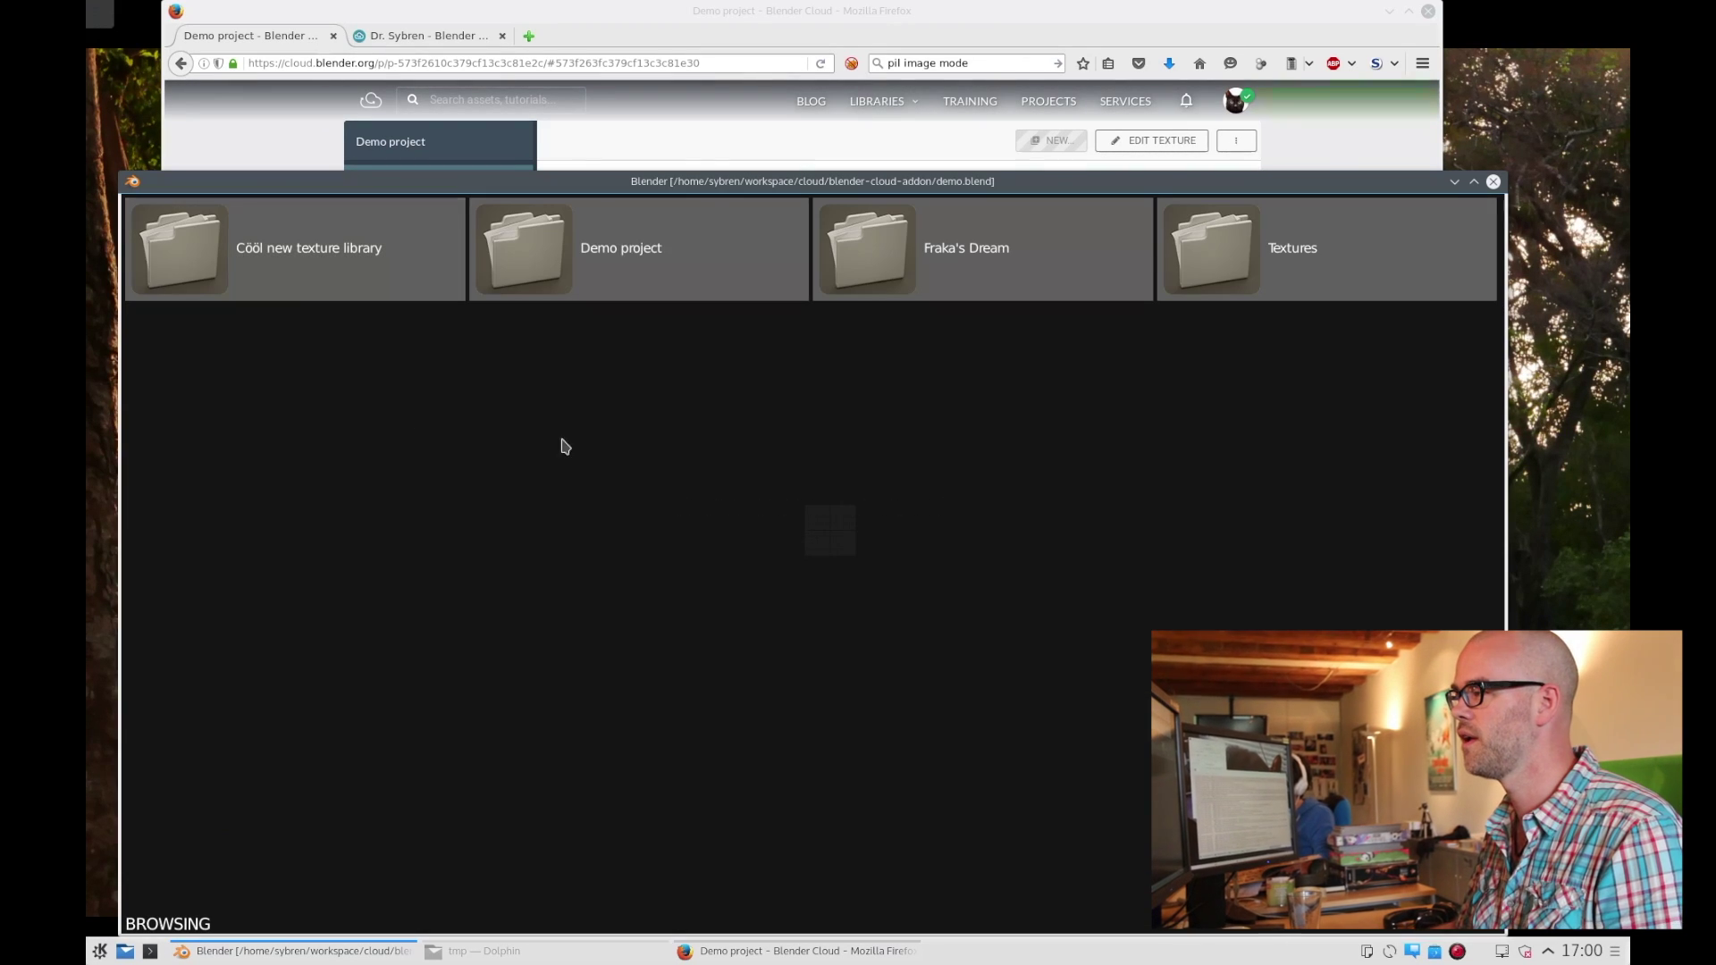
left_click(689, 245)
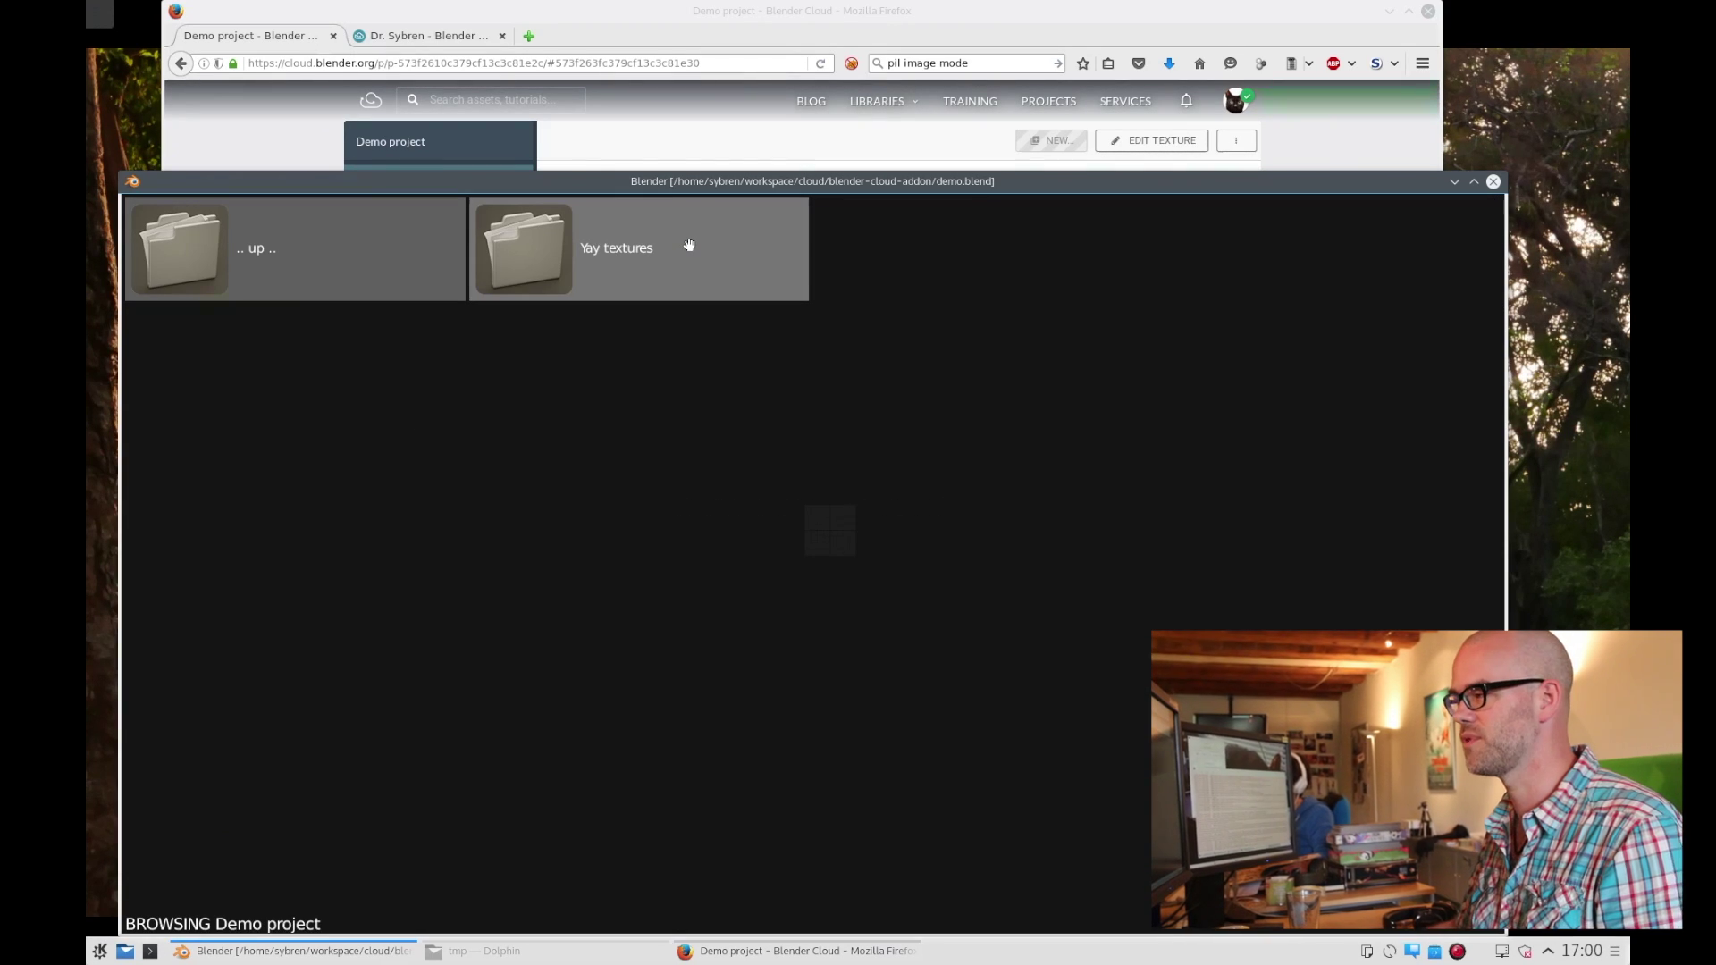
left_click(744, 257)
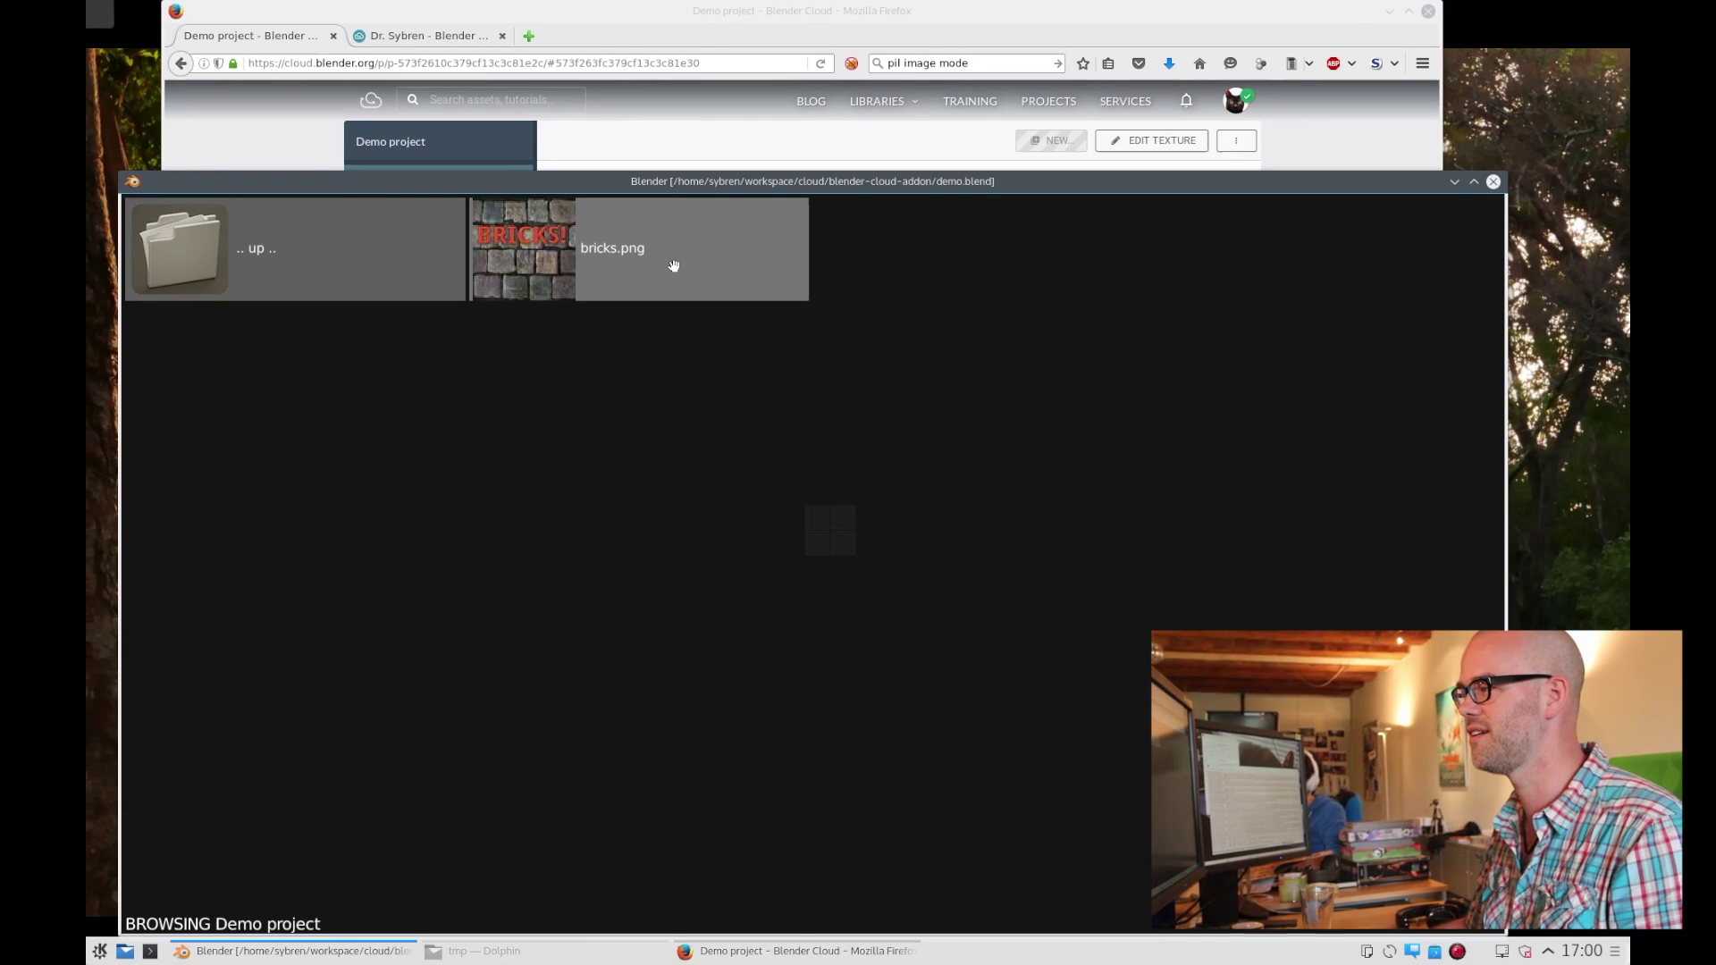
left_click(674, 266)
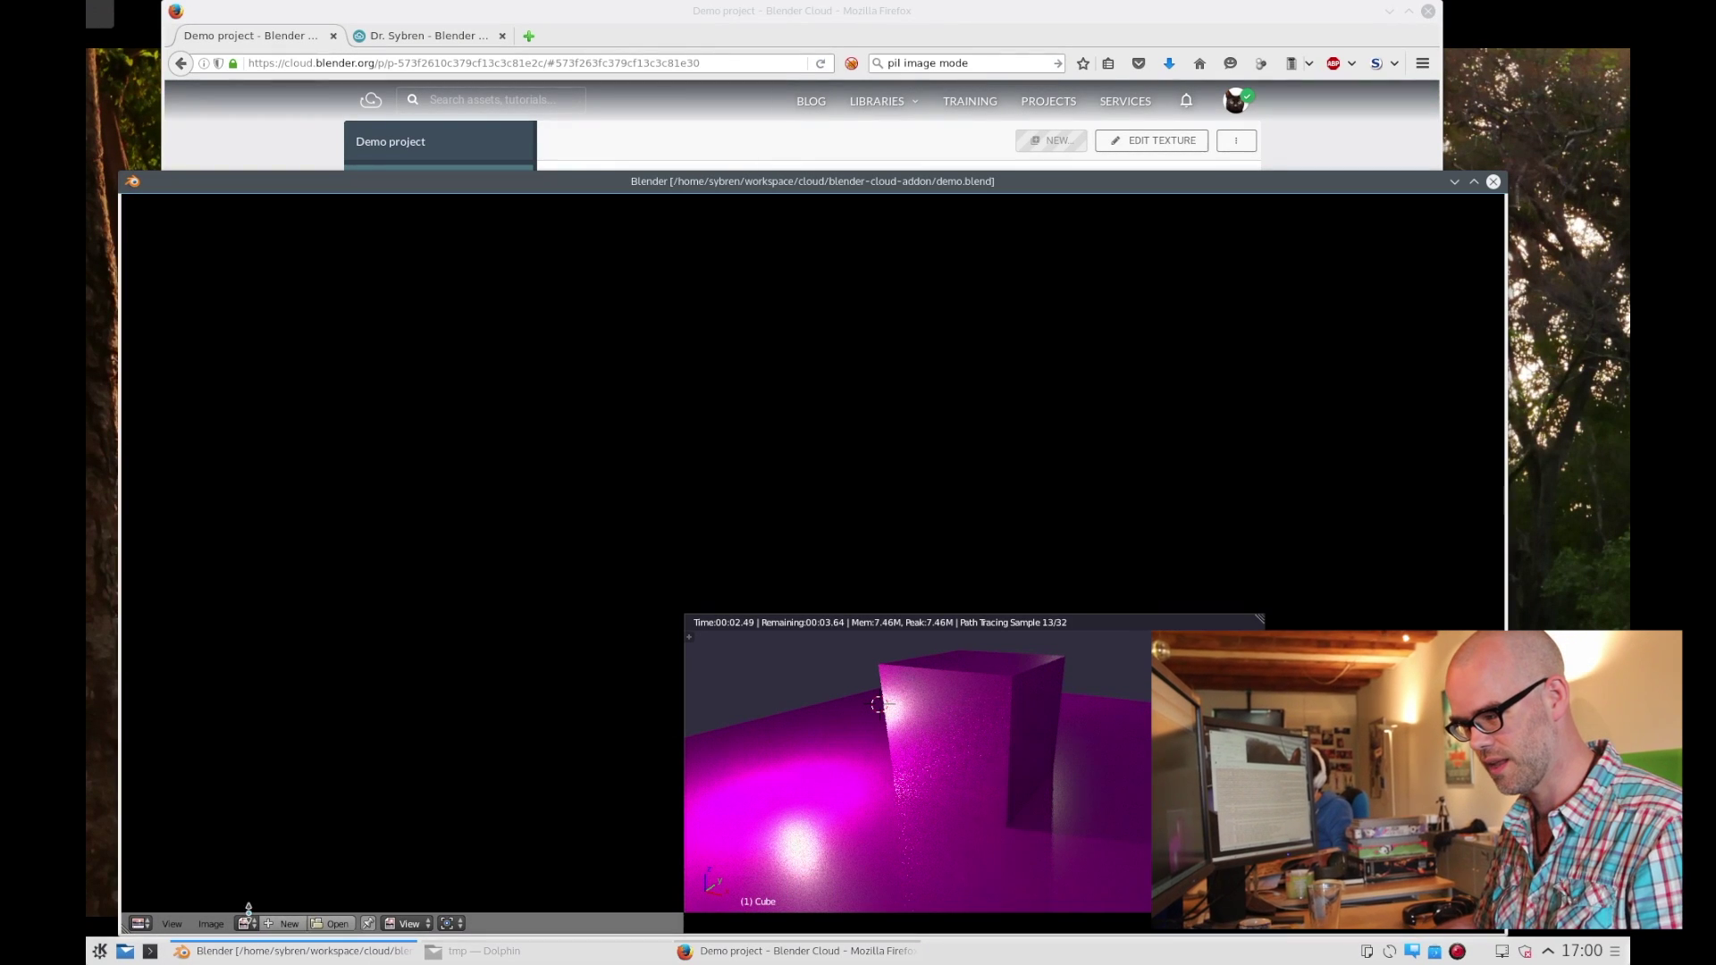
- Preview the downloaded brick color and bump images in the Image Editor
left_click(244, 924)
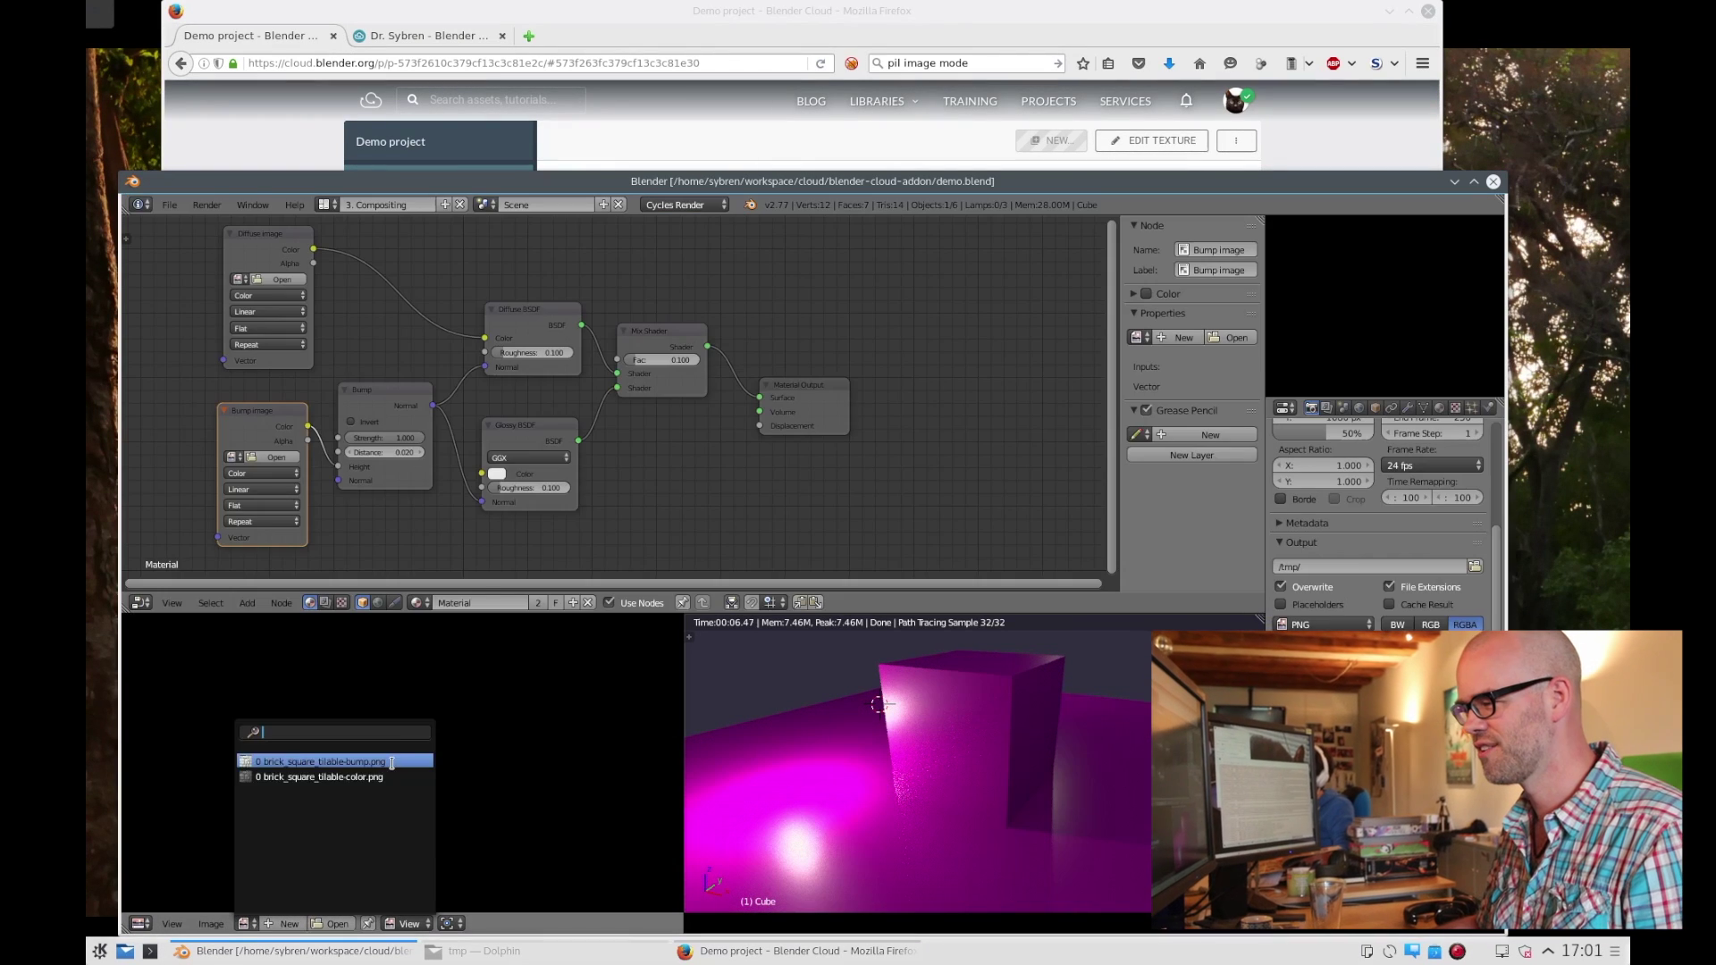
left_click(386, 778)
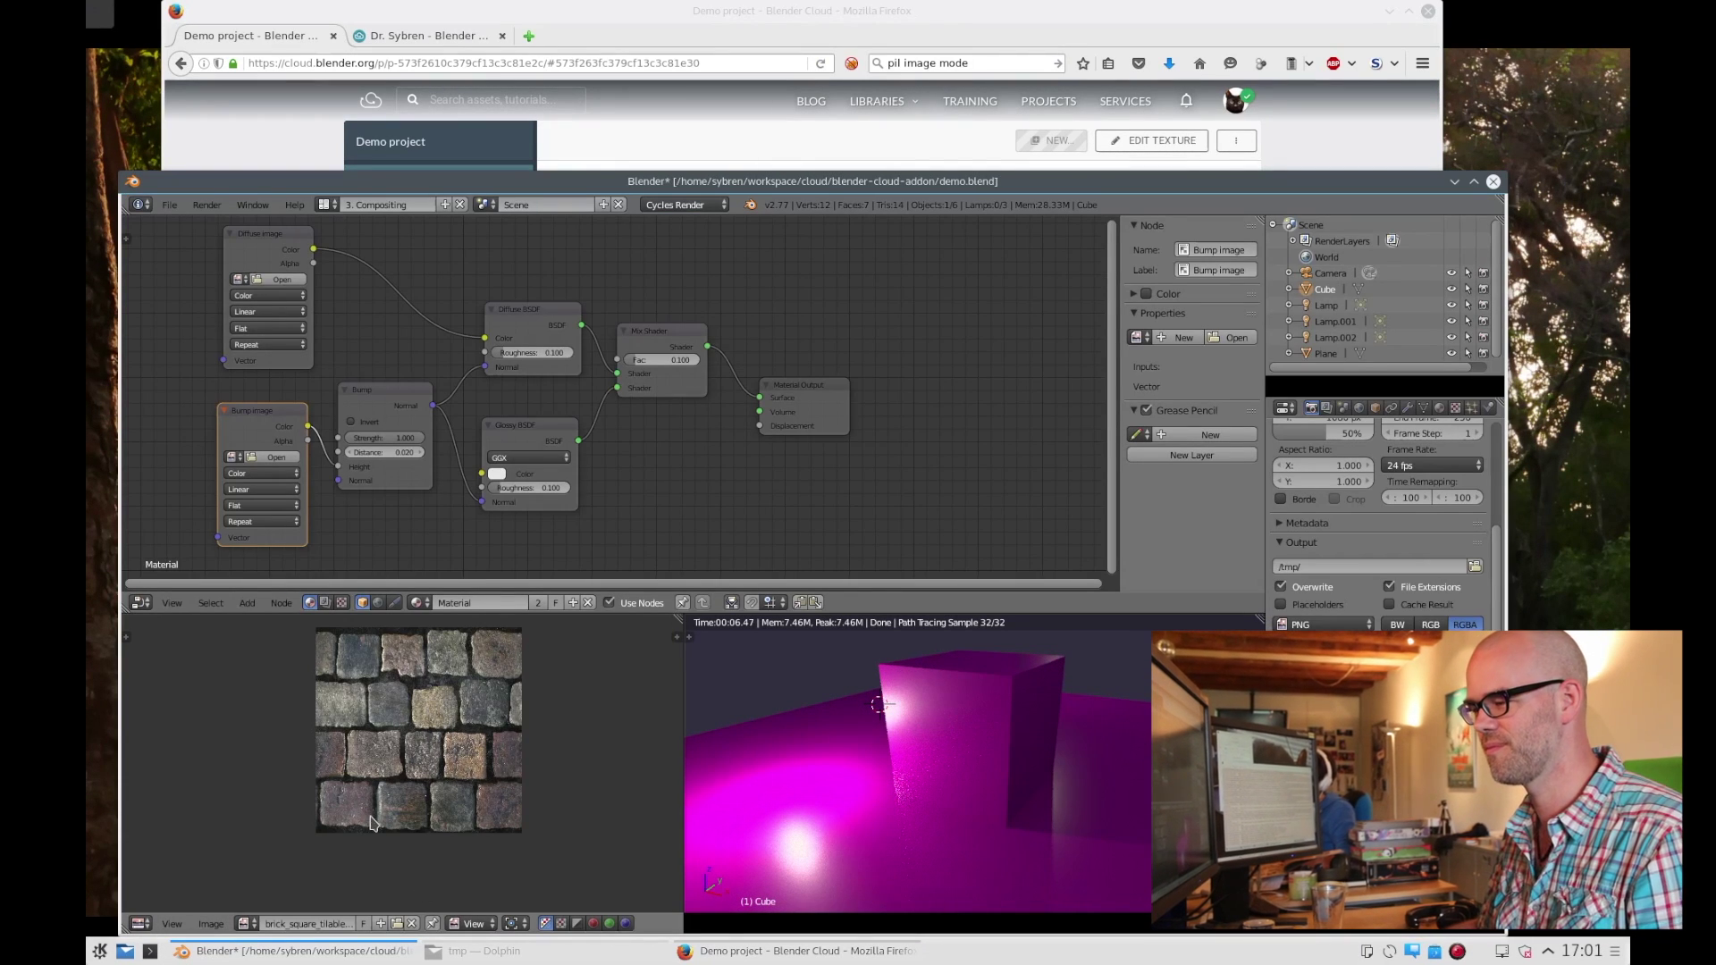
left_click(246, 923)
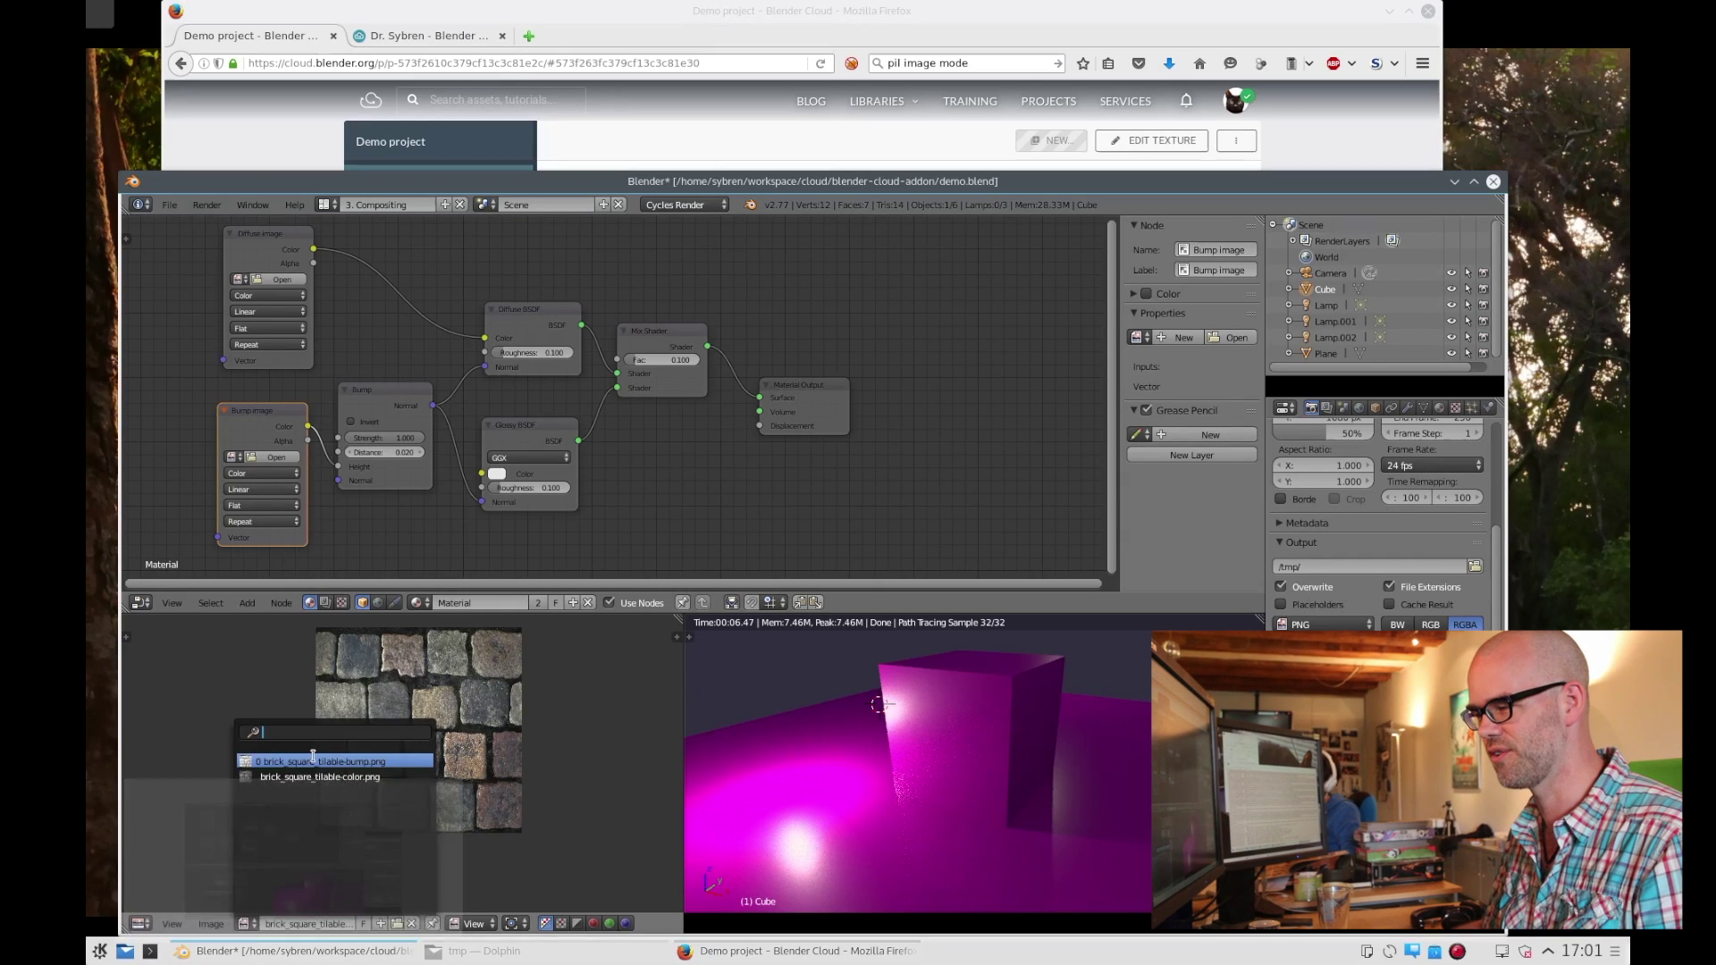
left_click(313, 760)
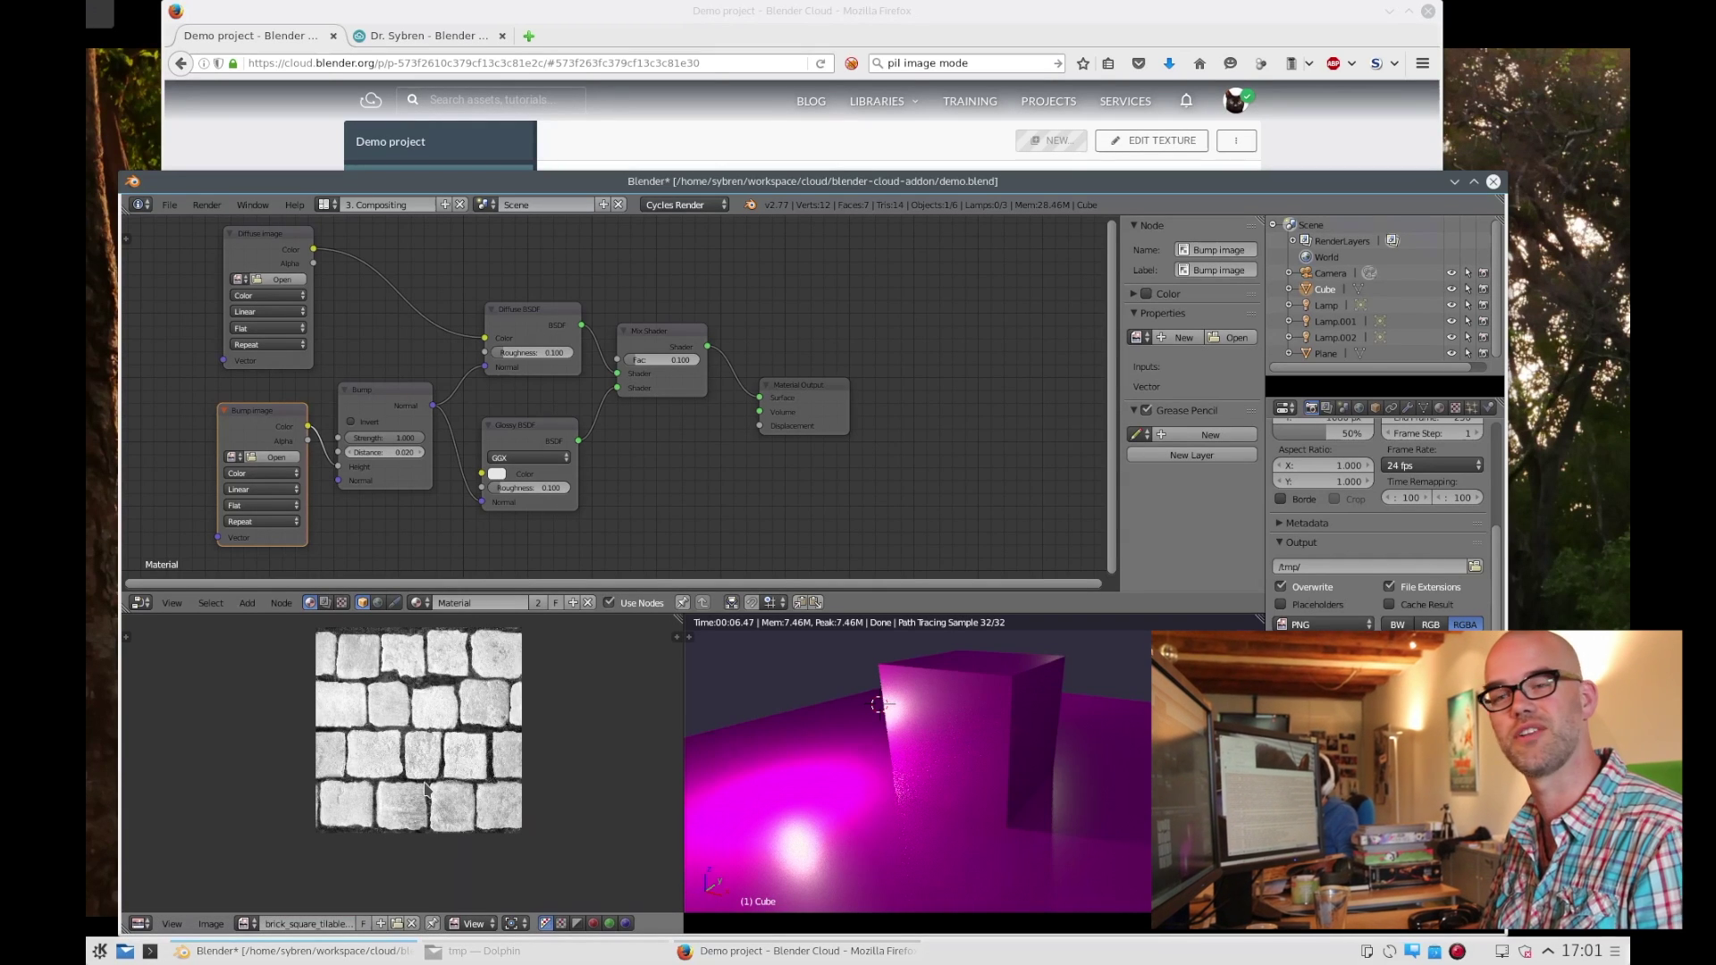
- Set the Bump node to the brick bump PNG and Diffuse node to brick_square_tilable-color.png, then switch to a terminal
left_click(234, 457)
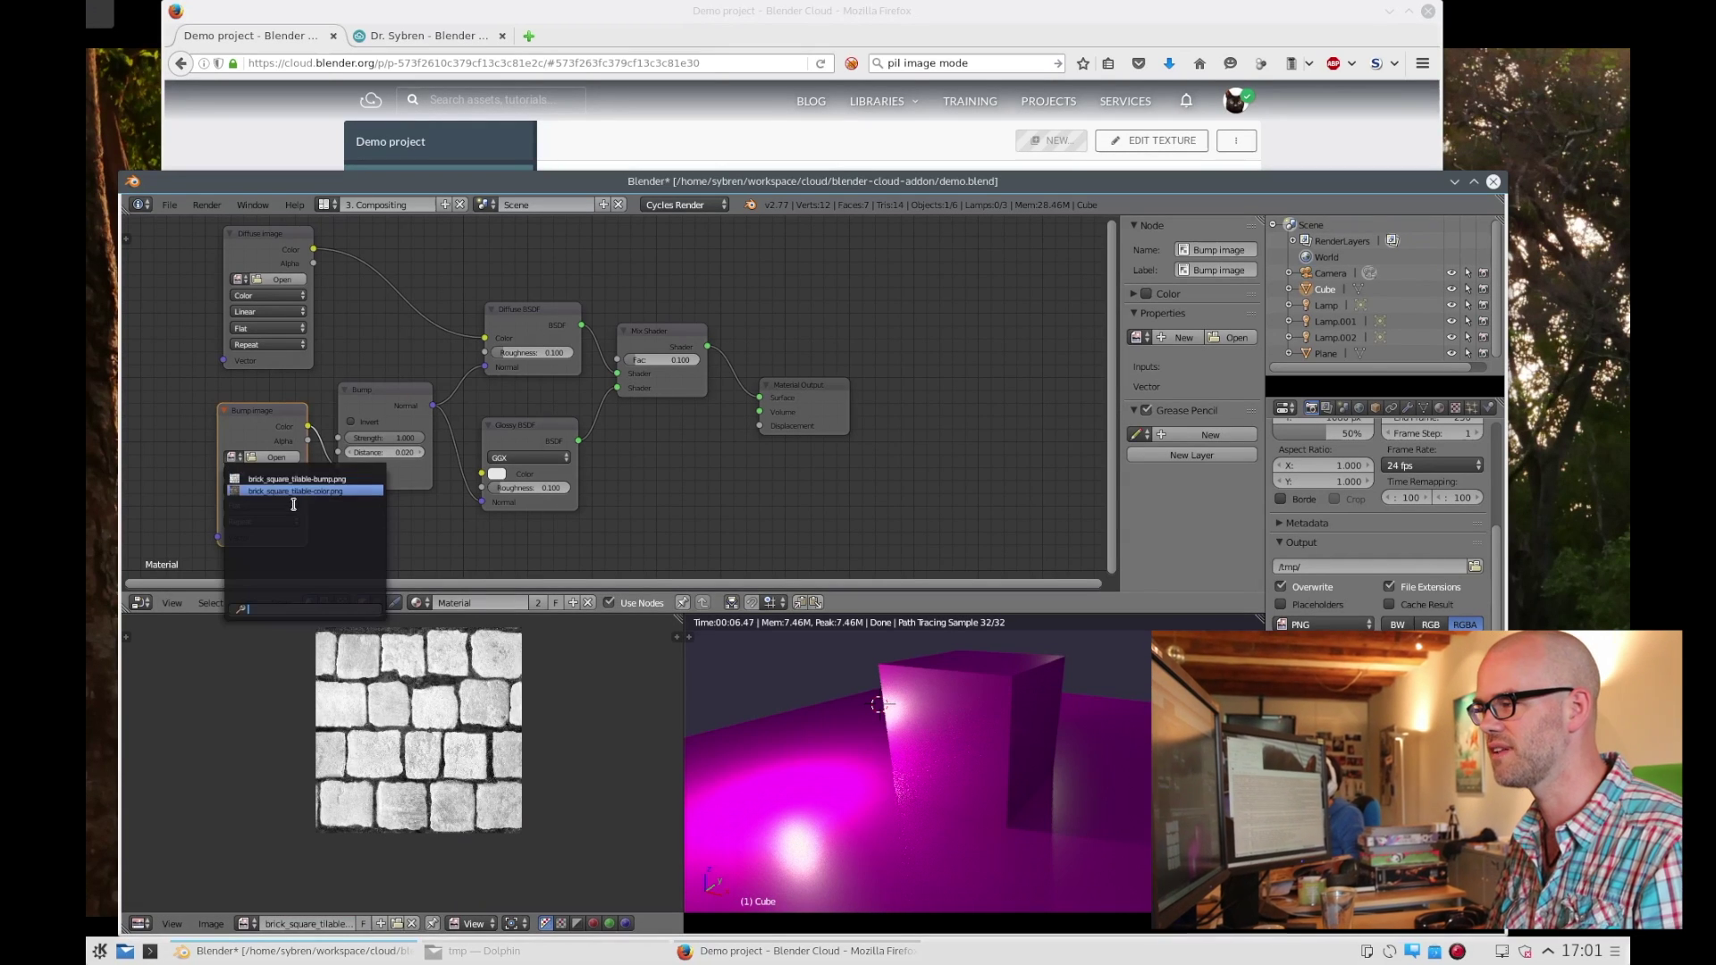
left_click(280, 476)
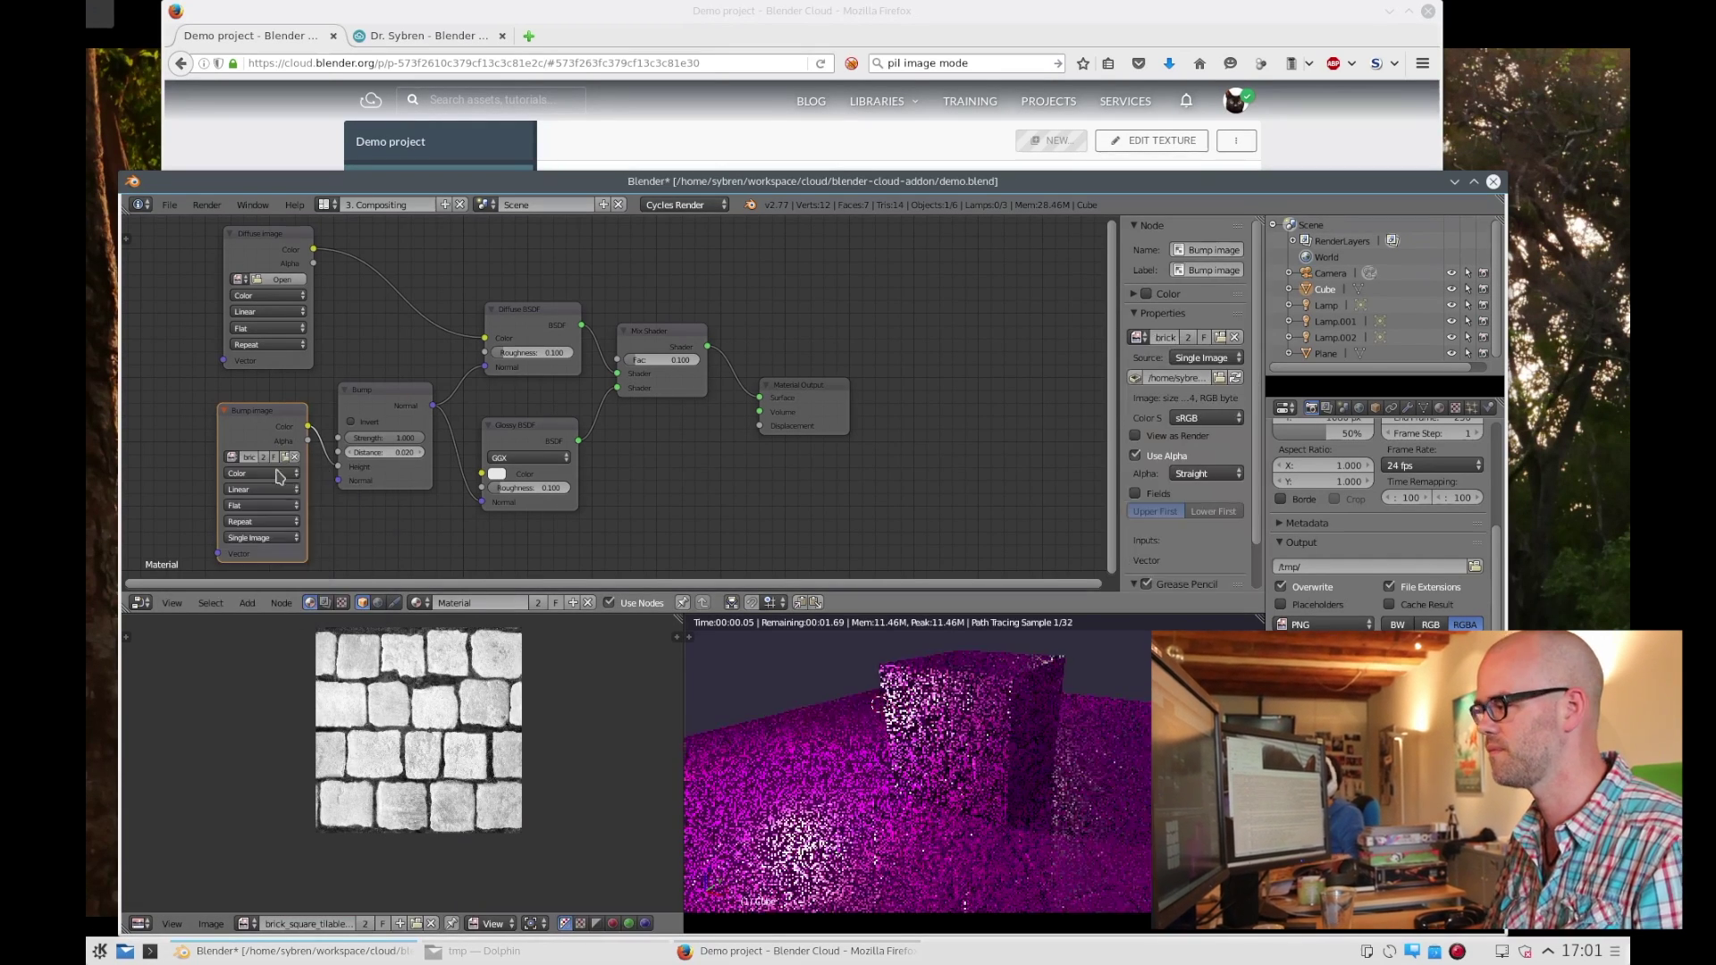
left_click(239, 279)
left_click(282, 314)
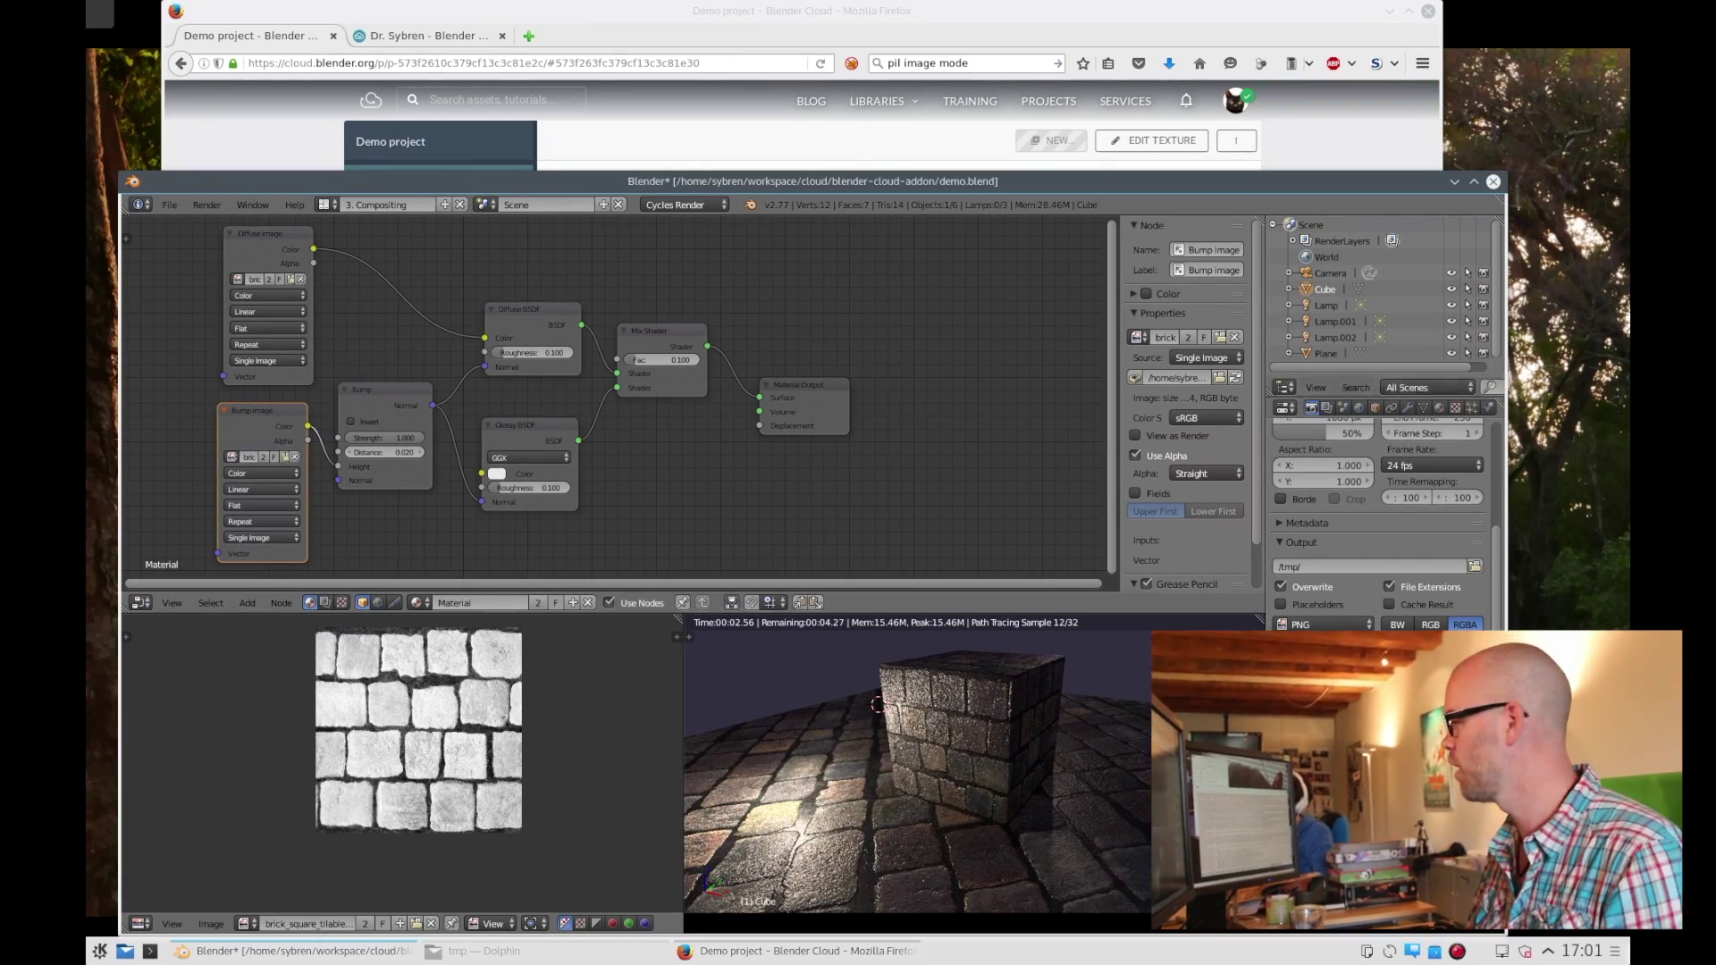
key("alt+Tab")
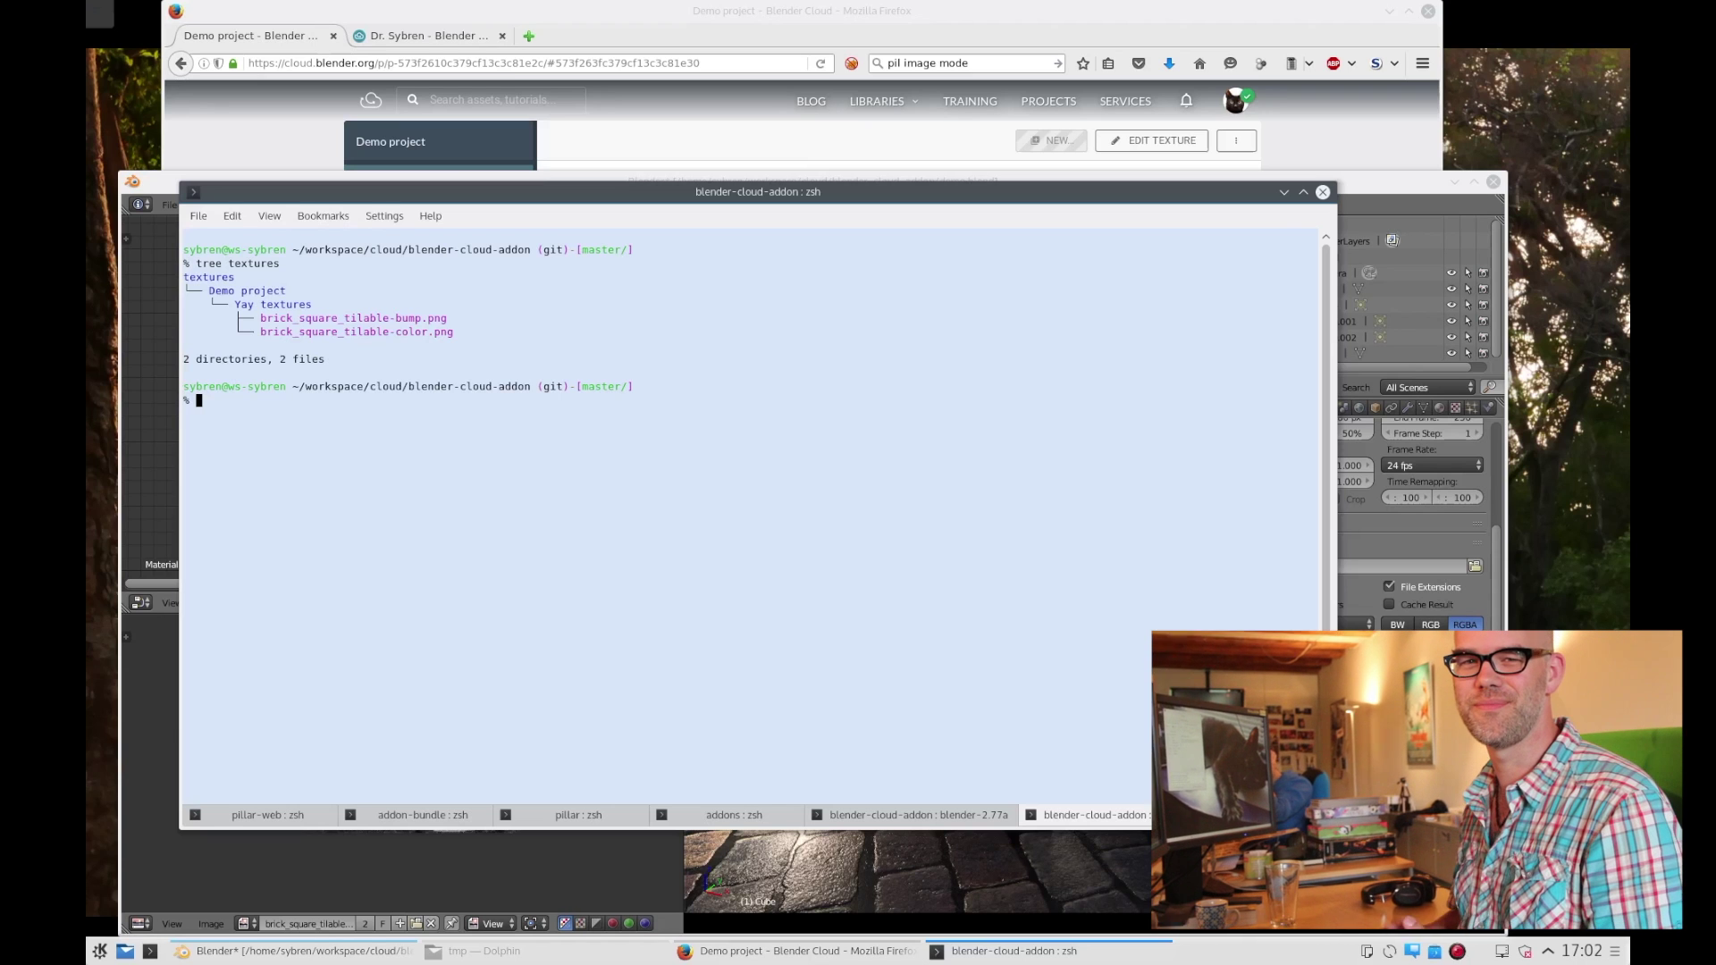